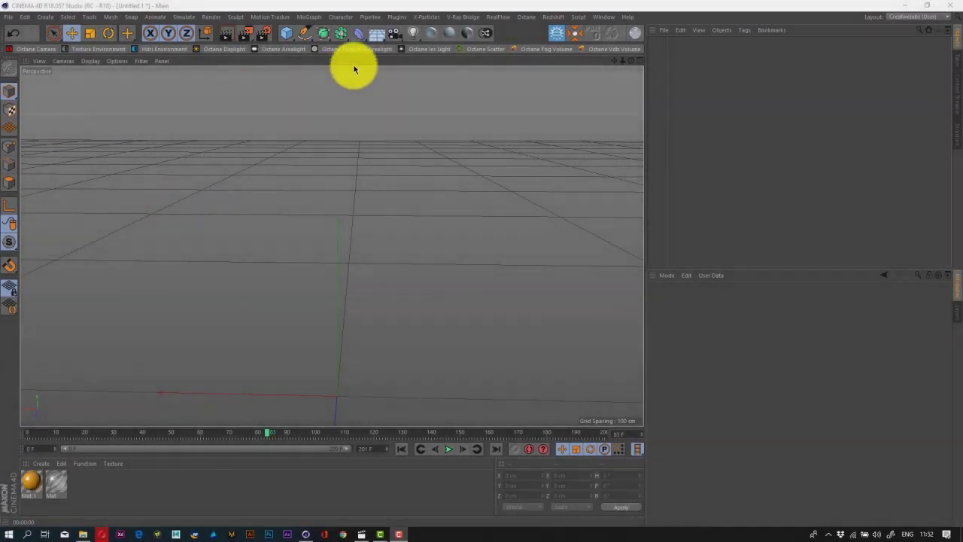
Add a cylinder and lift it to about 132 cm above the grid
{"action": "left_click", "coordinate": [290, 34]}
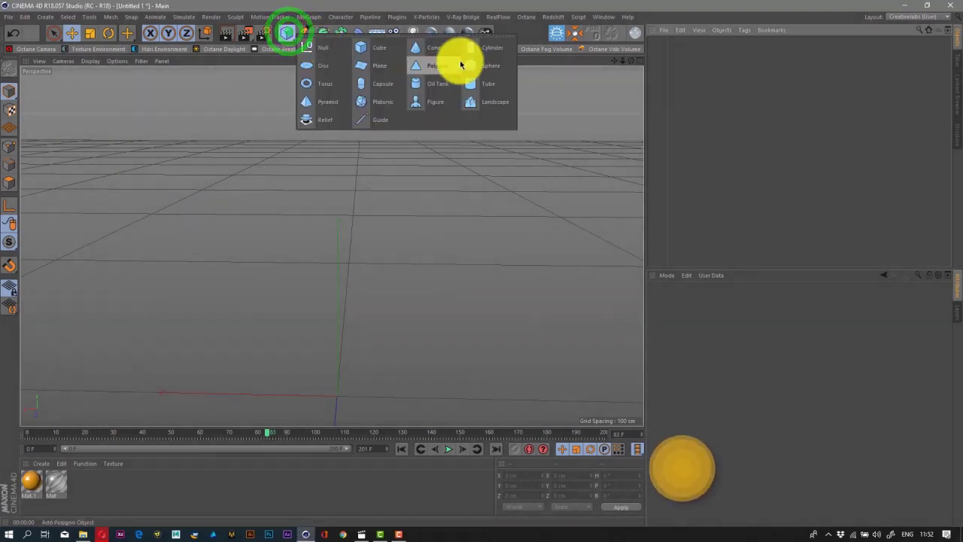
{"action": "left_click", "coordinate": [490, 48]}
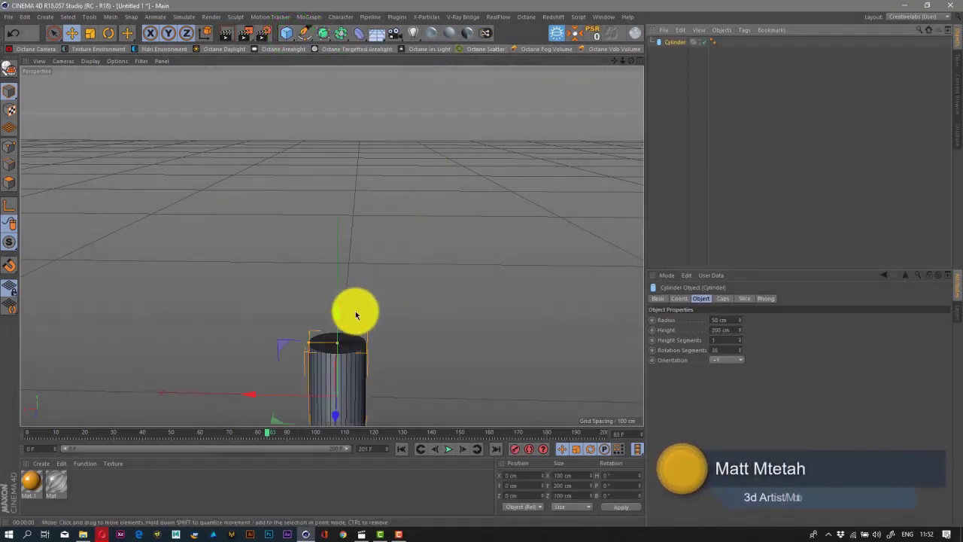
{"action": "left_click_drag", "start_coordinate": [339, 320], "coordinate": [344, 225]}
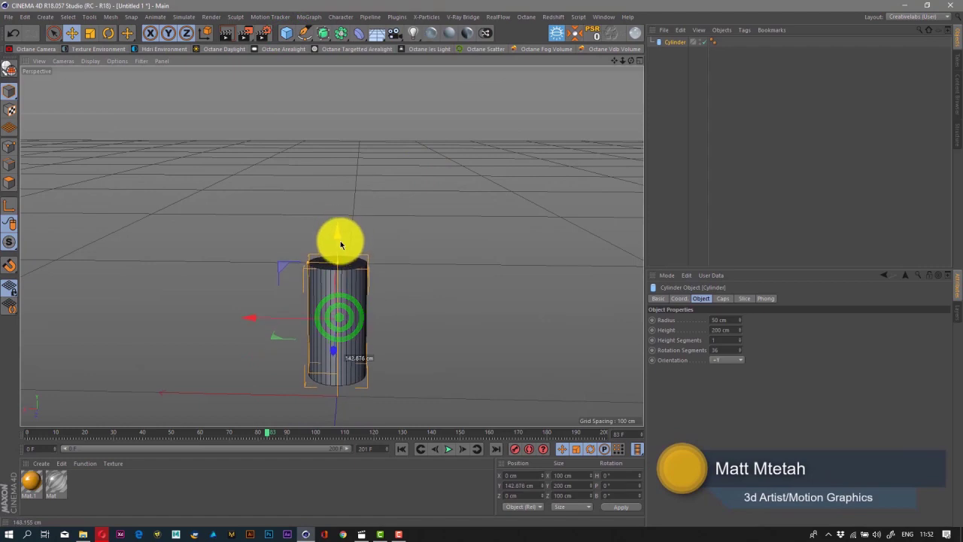
{"action": "left_click_drag", "start_coordinate": [626, 63], "coordinate": [482, 301]}
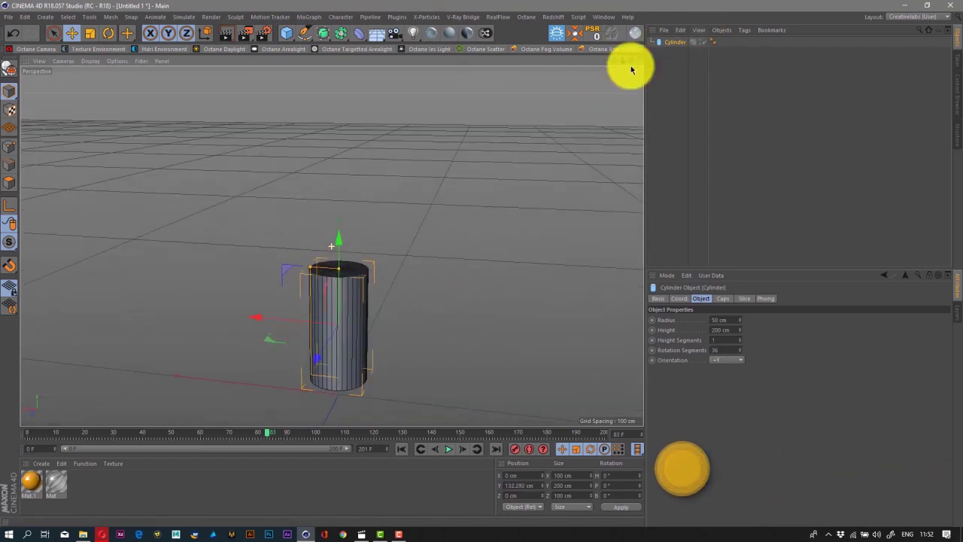
Make the cylinder an editable polygon object, sized 100 × 200 × 100 cm
{"action": "left_click", "coordinate": [671, 41]}
{"action": "key", "text": "c"}
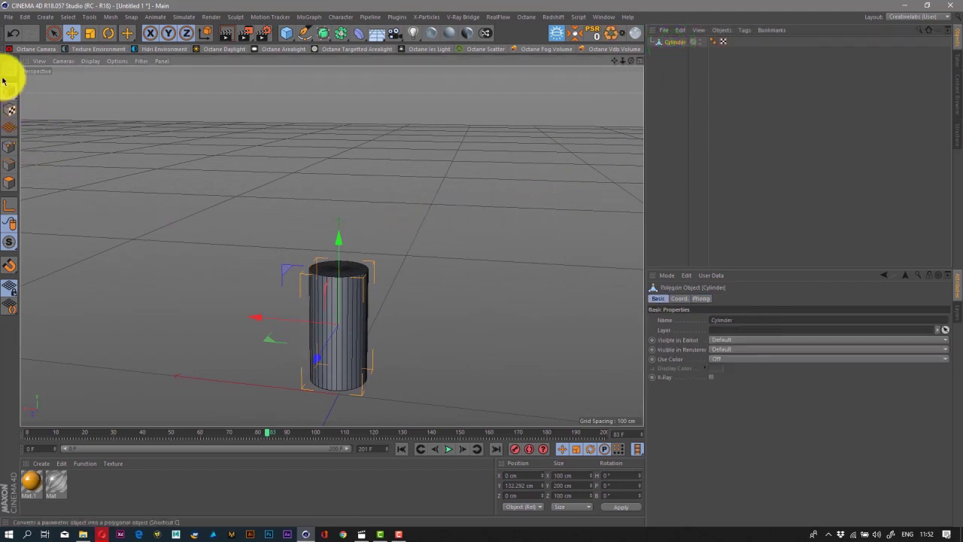
{"action": "left_click_drag", "start_coordinate": [195, 216], "coordinate": [206, 271], "text": "alt"}
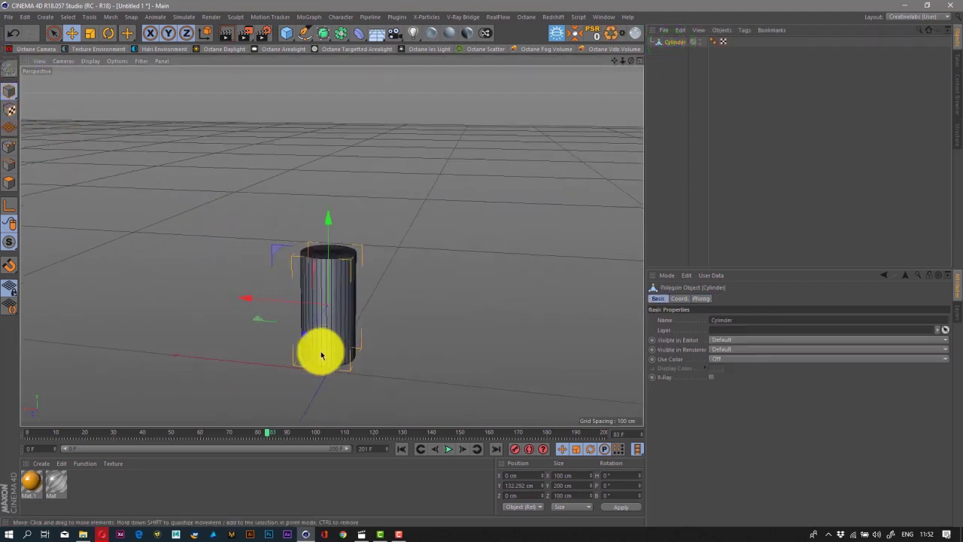
{"action": "scroll", "coordinate": [321, 351], "scroll_direction": "up", "scroll_amount": 3}
{"action": "scroll", "coordinate": [304, 368], "scroll_direction": "up", "scroll_amount": 3}
{"action": "scroll", "coordinate": [305, 368], "scroll_direction": "up", "scroll_amount": 2}
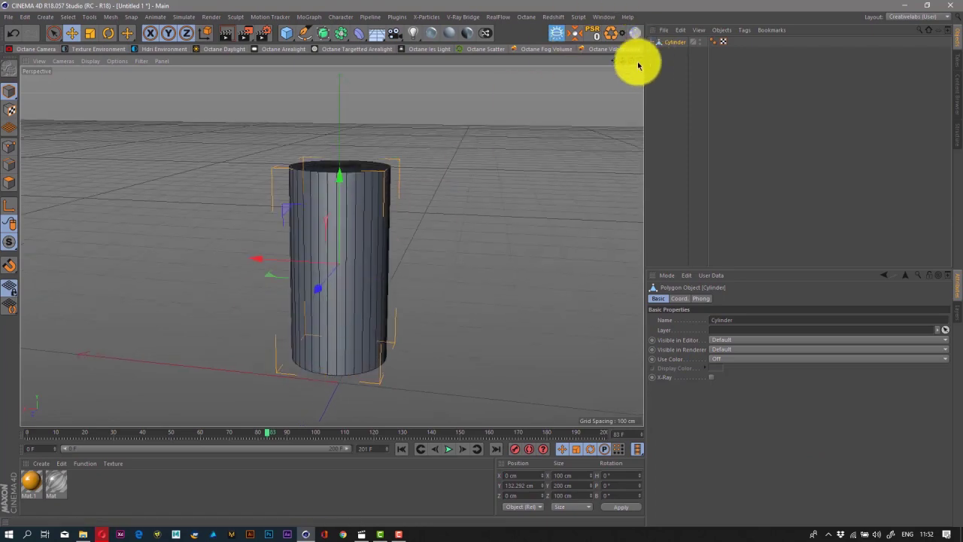
{"action": "left_click_drag", "start_coordinate": [630, 63], "coordinate": [481, 265]}
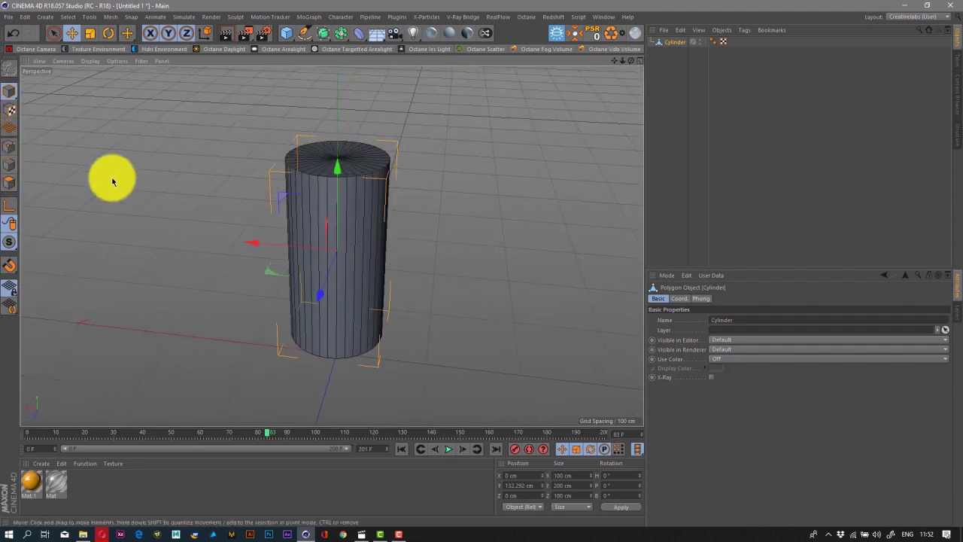
Loop-select the cylinder's top edge and try scaling it, then undo the scale
{"action": "left_click", "coordinate": [13, 167]}
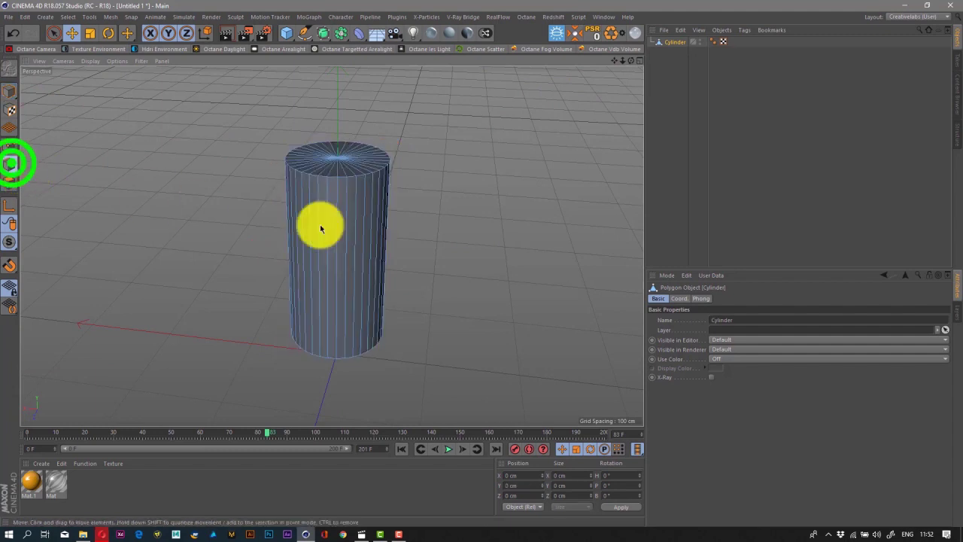
{"action": "scroll", "coordinate": [316, 187], "scroll_direction": "up", "scroll_amount": 3}
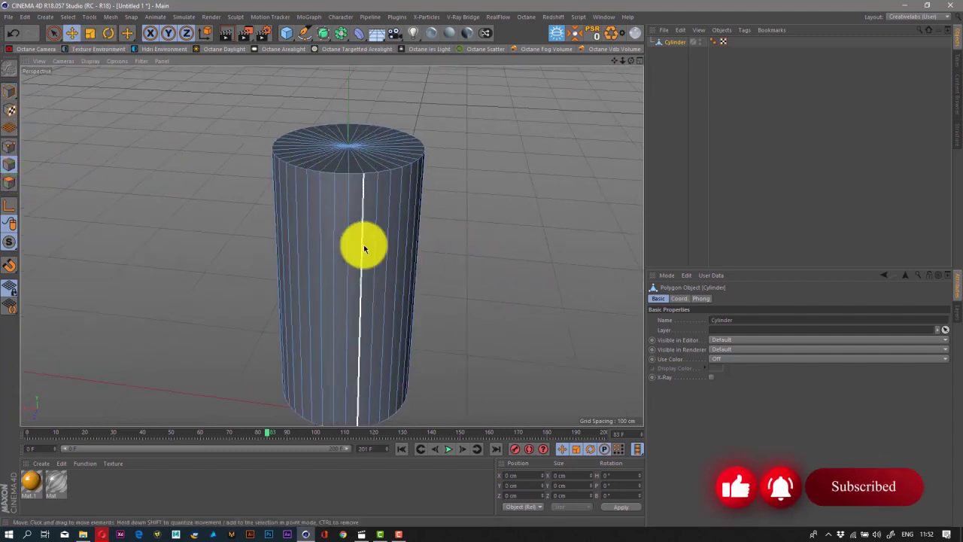
{"action": "key", "text": "u"}
{"action": "key", "text": "l"}
{"action": "left_click", "coordinate": [355, 176]}
{"action": "left_click", "coordinate": [88, 33]}
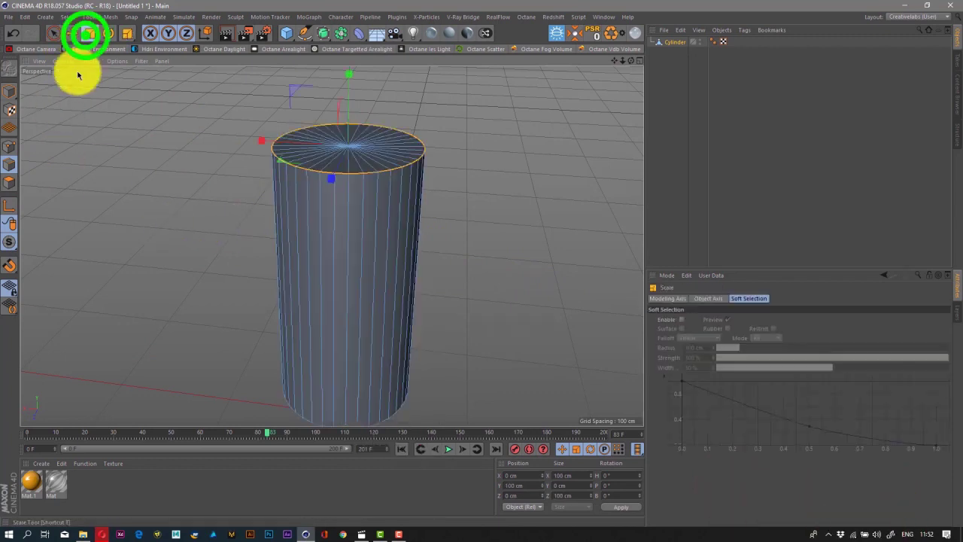
{"action": "left_click", "coordinate": [94, 215]}
{"action": "mouse_move", "coordinate": [95, 215]}
{"action": "left_mouse_down"}
{"action": "mouse_move", "coordinate": [155, 202]}
{"action": "mouse_move", "coordinate": [209, 254]}
{"action": "mouse_move", "coordinate": [192, 224]}
{"action": "mouse_move", "coordinate": [0, 178]}
{"action": "mouse_move", "coordinate": [11, 183]}
{"action": "left_mouse_up"}
{"action": "key", "text": "ctrl+z"}
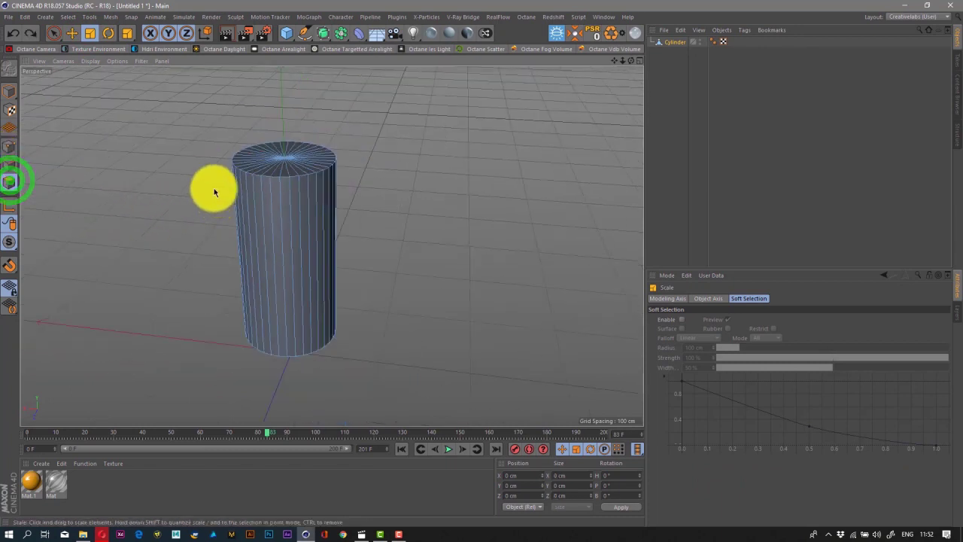
Select all the cylinder's polygons and optimize the mesh
{"action": "left_click", "coordinate": [258, 231]}
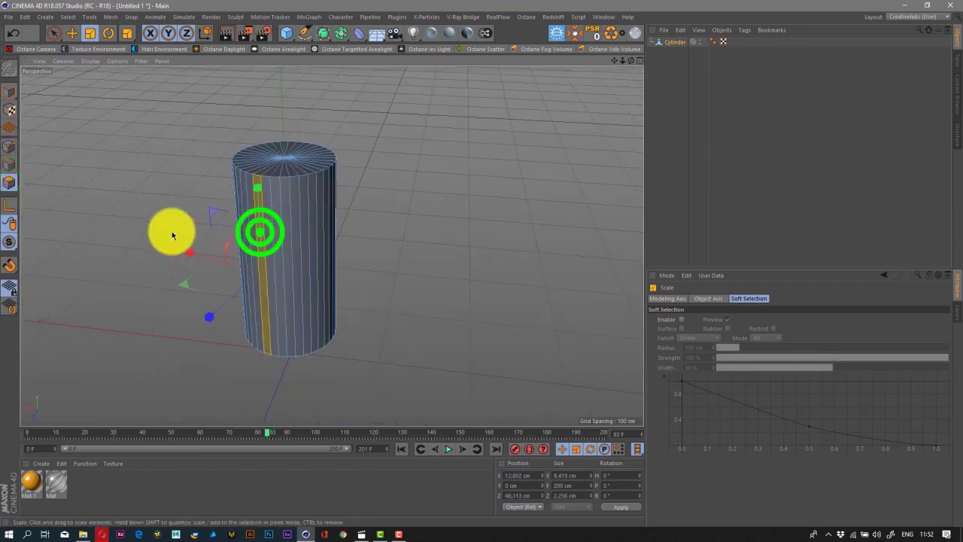
{"action": "key", "text": "ctrl+a"}
{"action": "right_click", "coordinate": [265, 224]}
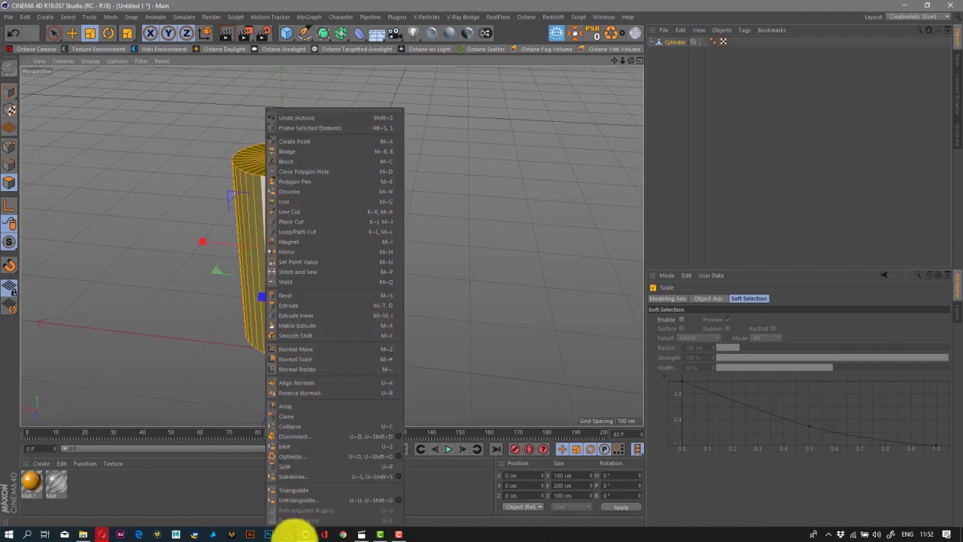
{"action": "left_click", "coordinate": [301, 456]}
{"action": "scroll", "coordinate": [254, 248], "scroll_direction": "up", "scroll_amount": 3}
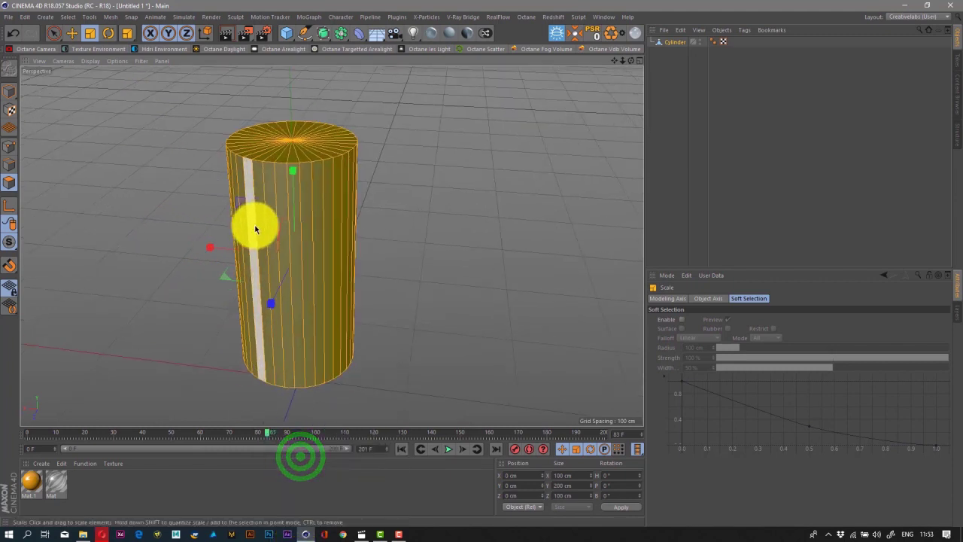
Widen the top rim edge loop to 125.3 cm
{"action": "left_click", "coordinate": [9, 165]}
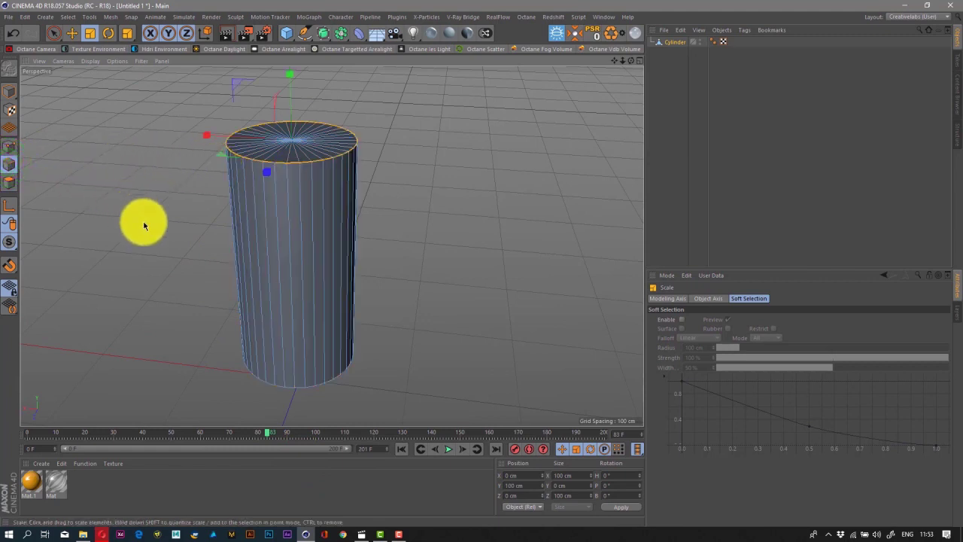
{"action": "scroll", "coordinate": [154, 232], "scroll_direction": "up", "scroll_amount": 3}
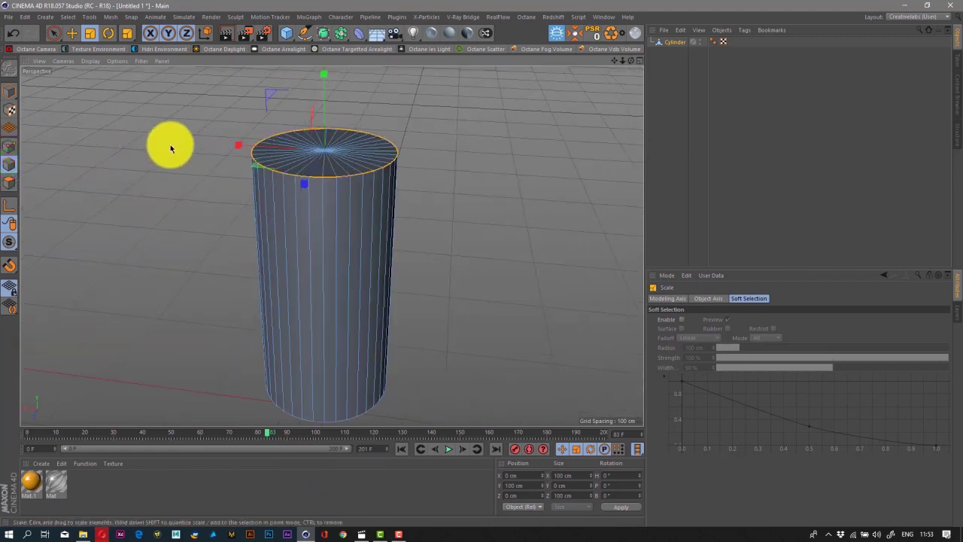
{"action": "scroll", "coordinate": [155, 157], "scroll_direction": "down", "scroll_amount": 2}
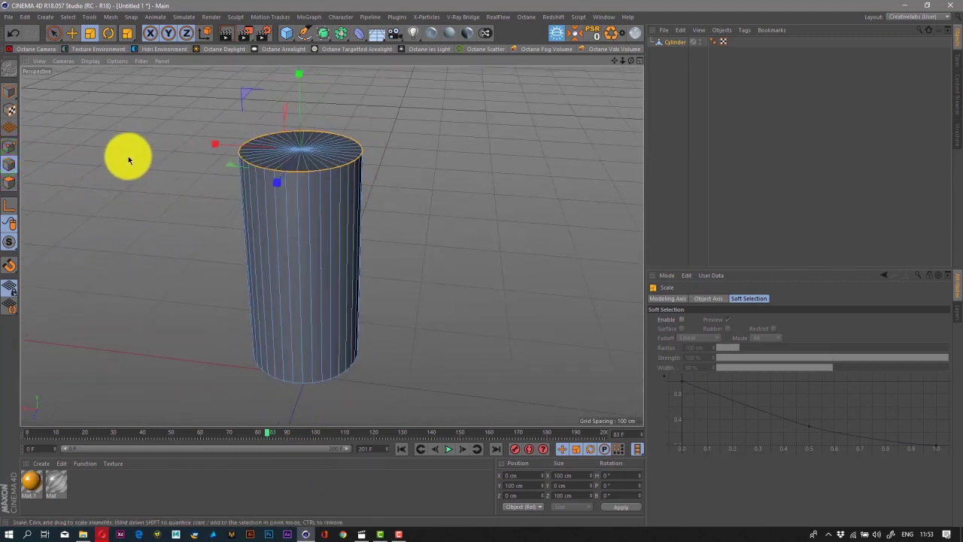
{"action": "left_click_drag", "start_coordinate": [128, 159], "coordinate": [250, 154]}
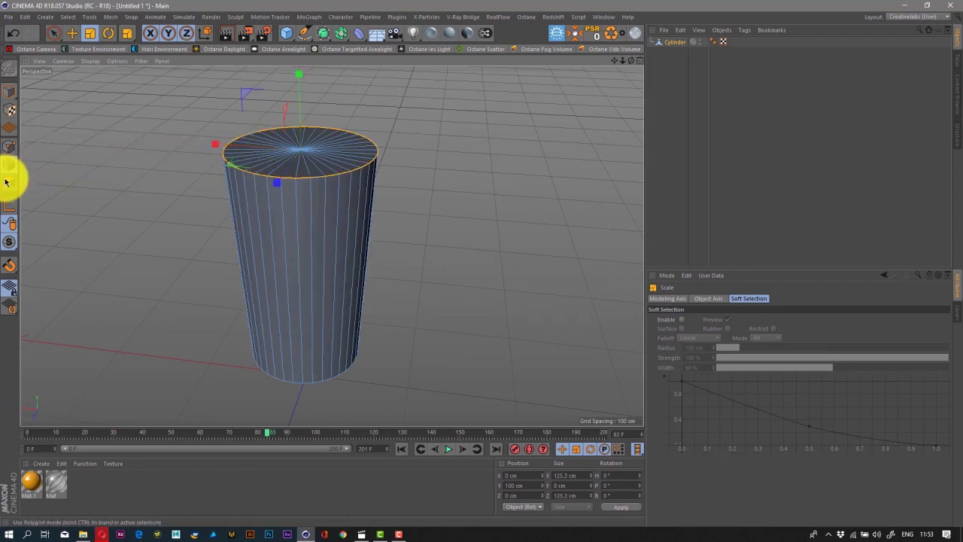
Loop-select the polygons of the top cap
{"action": "left_click", "coordinate": [10, 180]}
{"action": "left_click", "coordinate": [271, 153]}
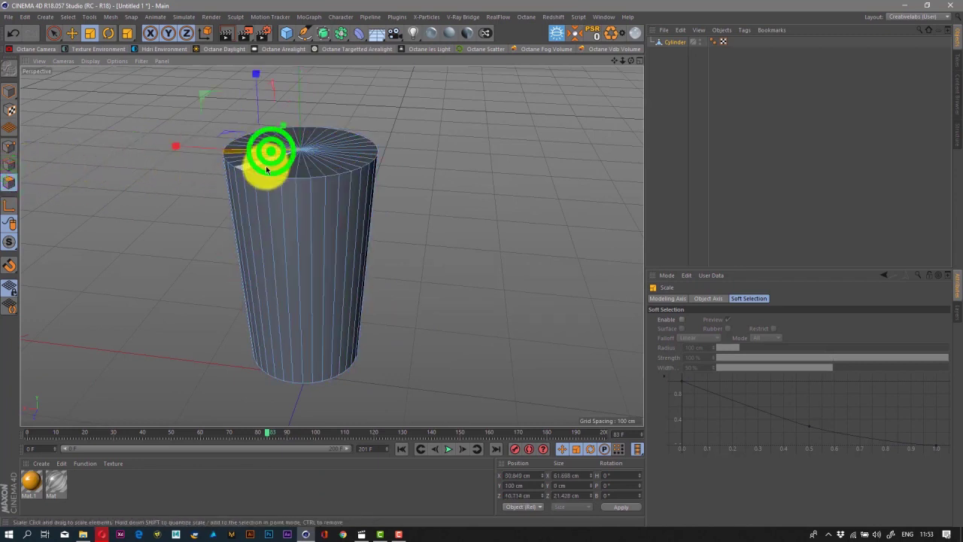
{"action": "key", "text": "u"}
{"action": "key", "text": "l"}
{"action": "left_click", "coordinate": [272, 158]}
Delete the top cap polygons to open the glass
{"action": "right_click", "coordinate": [112, 180]}
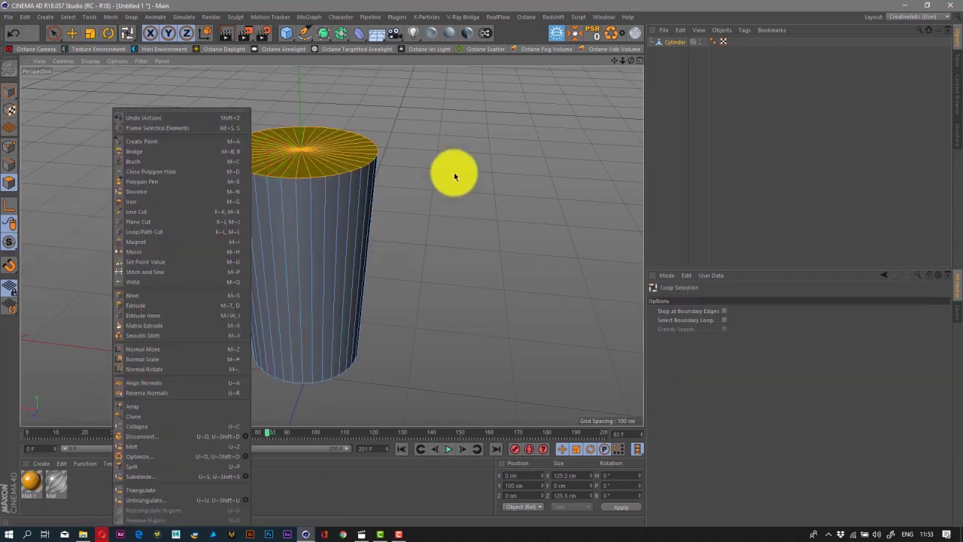
{"action": "left_click", "coordinate": [445, 4]}
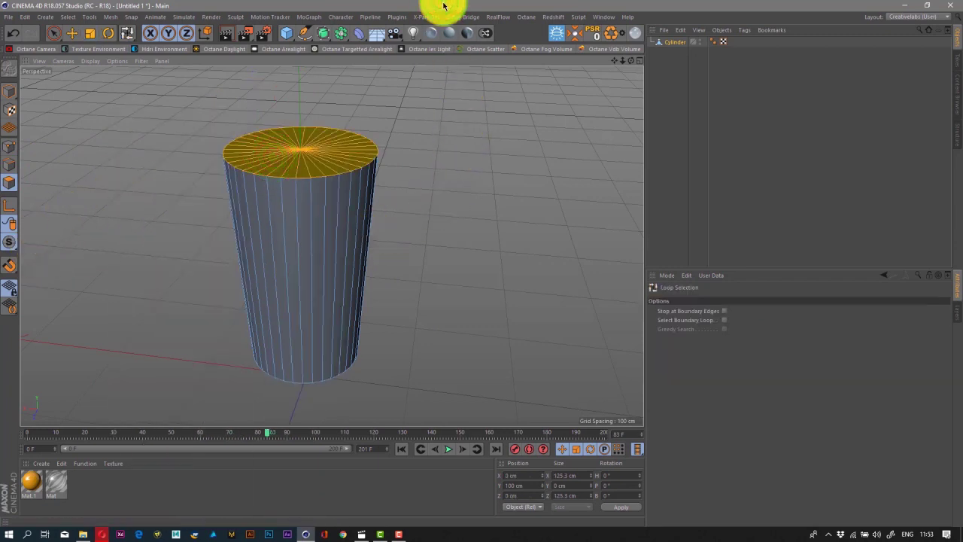
{"action": "key", "text": "Delete"}
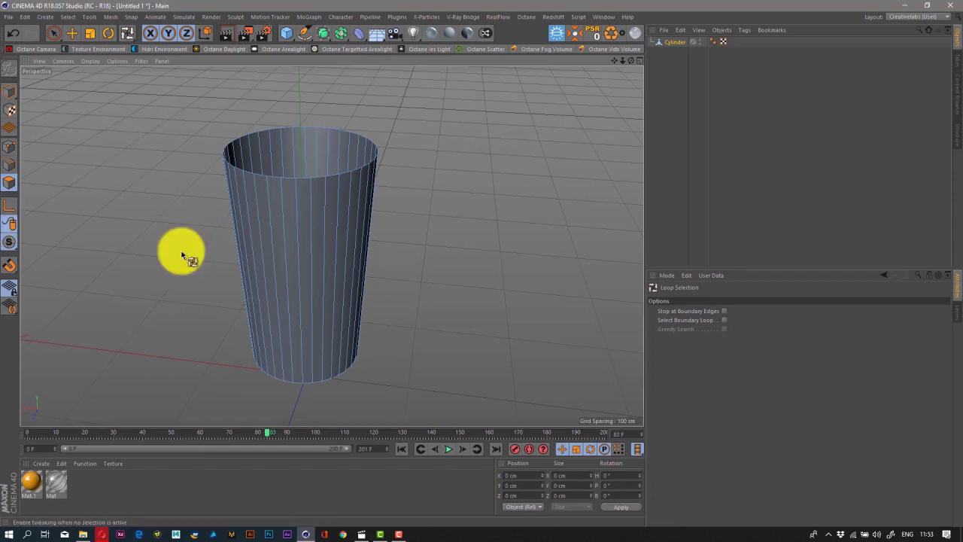
Bevel the bottom edge loop by about 3.8 cm with 4 subdivisions
{"action": "left_click", "coordinate": [9, 161]}
{"action": "mouse_move", "coordinate": [630, 61]}
{"action": "left_mouse_down"}
{"action": "mouse_move", "coordinate": [479, 260]}
{"action": "mouse_move", "coordinate": [630, 60]}
{"action": "left_mouse_up"}
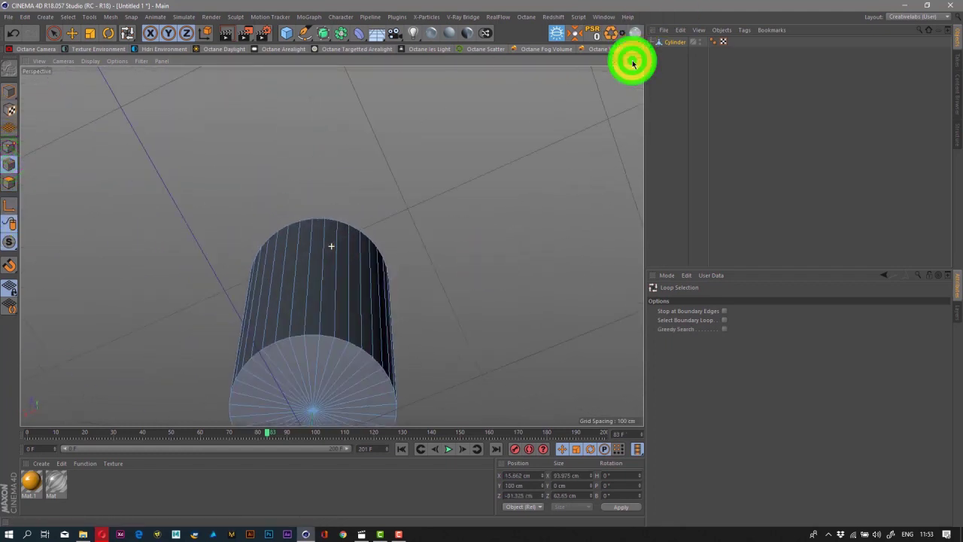
{"action": "left_click", "coordinate": [354, 347]}
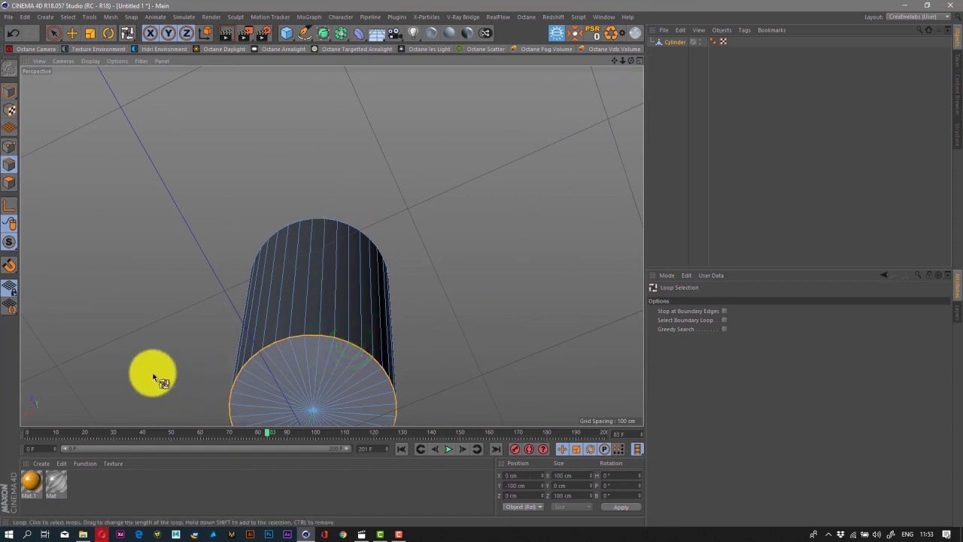
{"action": "key", "text": "m"}
{"action": "key", "text": "s"}
{"action": "left_click_drag", "start_coordinate": [484, 262], "coordinate": [481, 263]}
{"action": "left_click_drag", "start_coordinate": [630, 62], "coordinate": [644, 37]}
Select the Cylinder object and switch to Polygon mode
{"action": "left_click", "coordinate": [675, 46]}
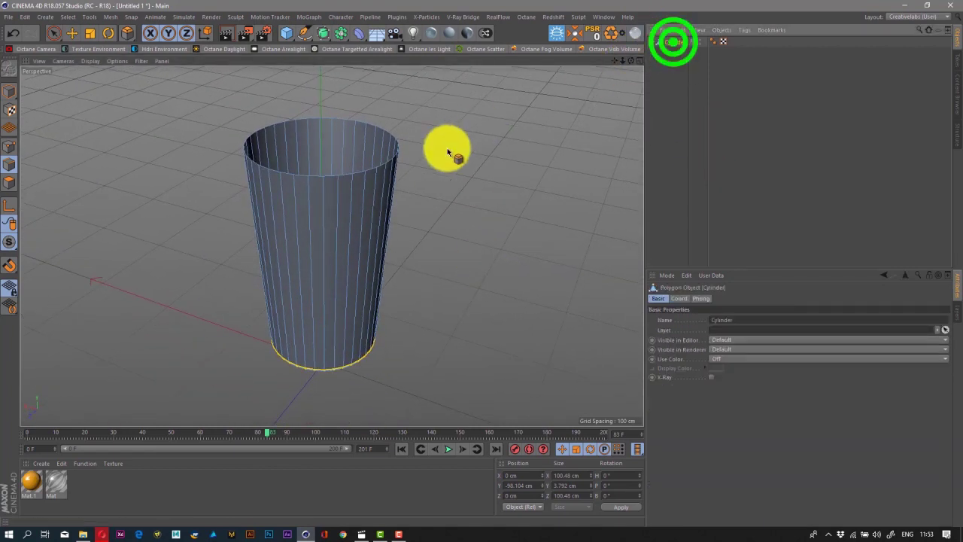
{"action": "left_click", "coordinate": [291, 144]}
{"action": "left_click", "coordinate": [8, 91]}
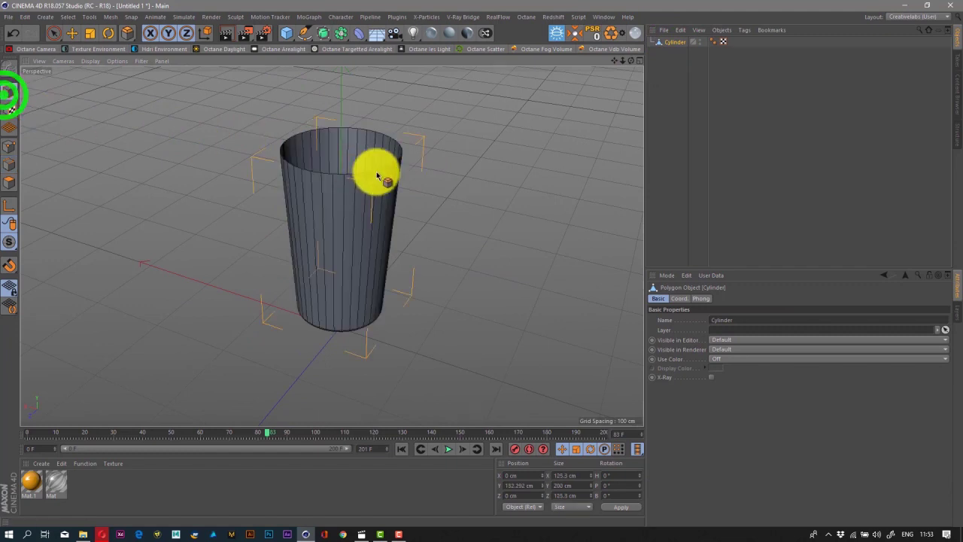
{"action": "left_click", "coordinate": [675, 42]}
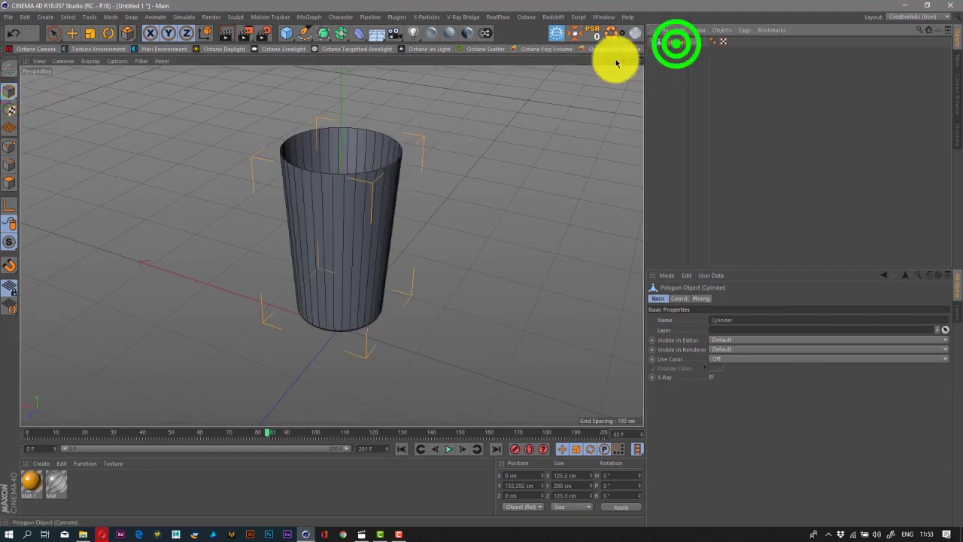
{"action": "left_click", "coordinate": [9, 182]}
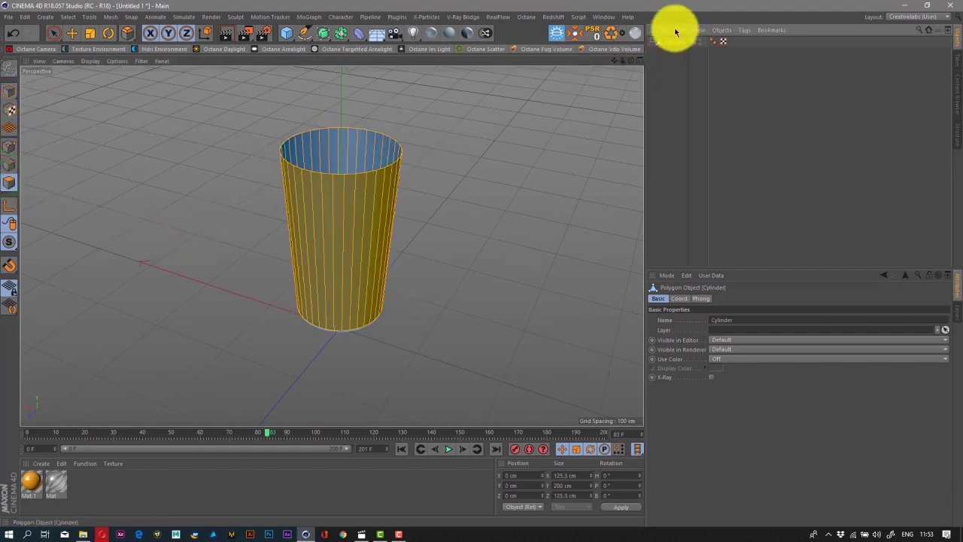
{"action": "left_click_drag", "start_coordinate": [630, 60], "coordinate": [477, 260]}
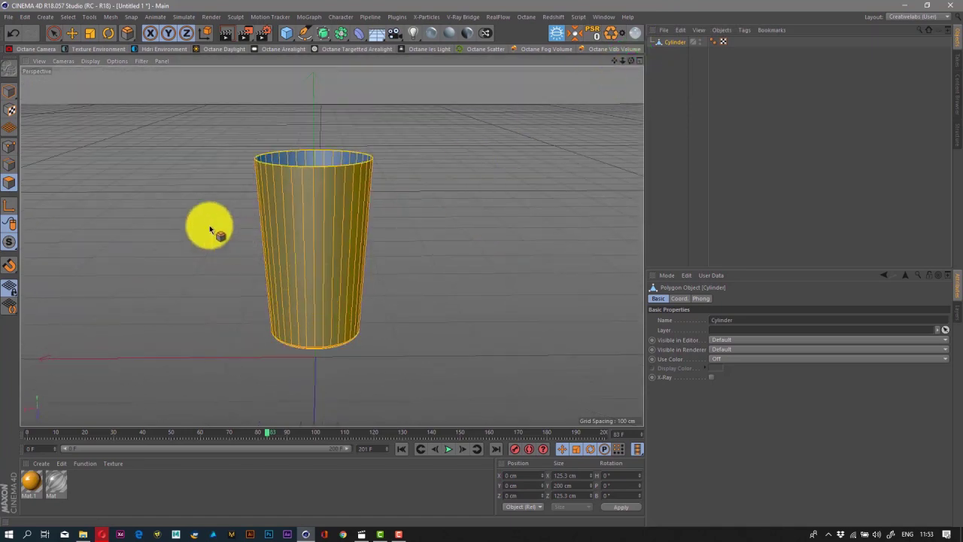
Extrude the glass polygons with a -2.9 cm offset and caps, then return to Model mode
{"action": "key", "text": "d"}
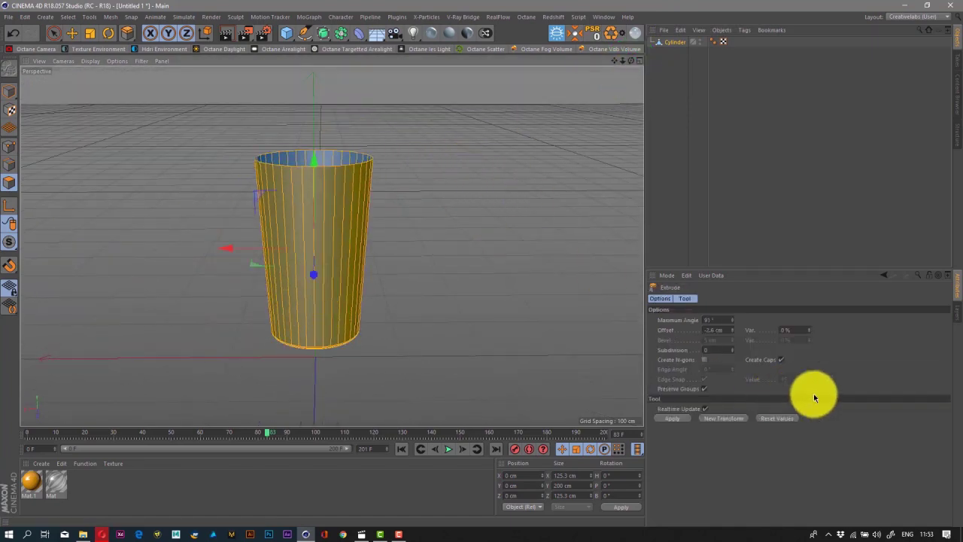
{"action": "left_click_drag", "start_coordinate": [523, 249], "coordinate": [481, 263]}
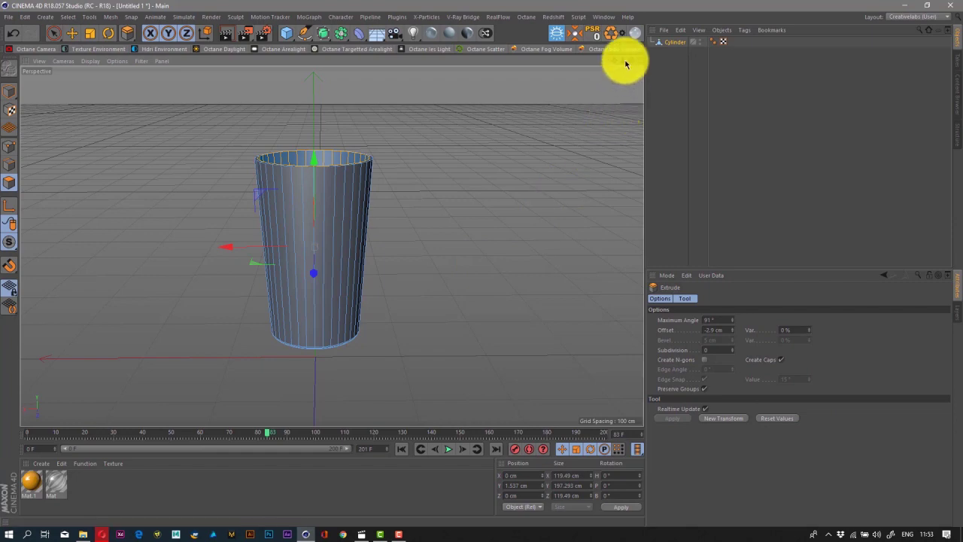
{"action": "left_click_drag", "start_coordinate": [627, 61], "coordinate": [478, 258]}
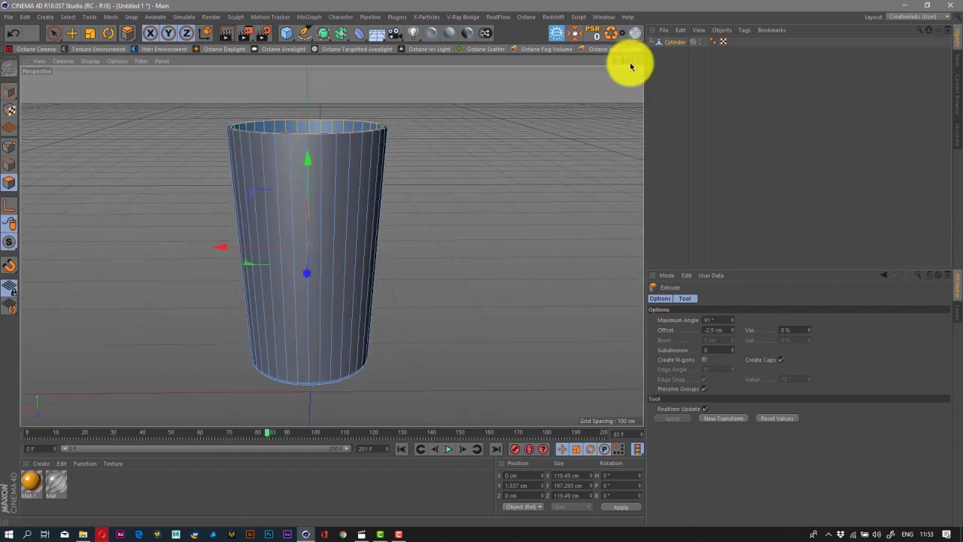
{"action": "left_click_drag", "start_coordinate": [625, 60], "coordinate": [479, 263]}
{"action": "middle_click_drag", "start_coordinate": [462, 283], "coordinate": [307, 215], "text": "alt"}
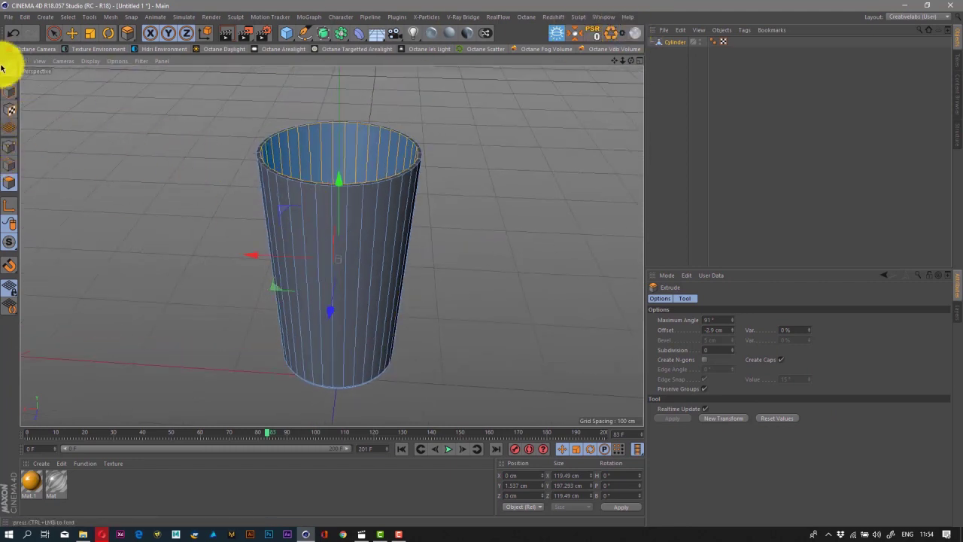
{"action": "left_click", "coordinate": [8, 90]}
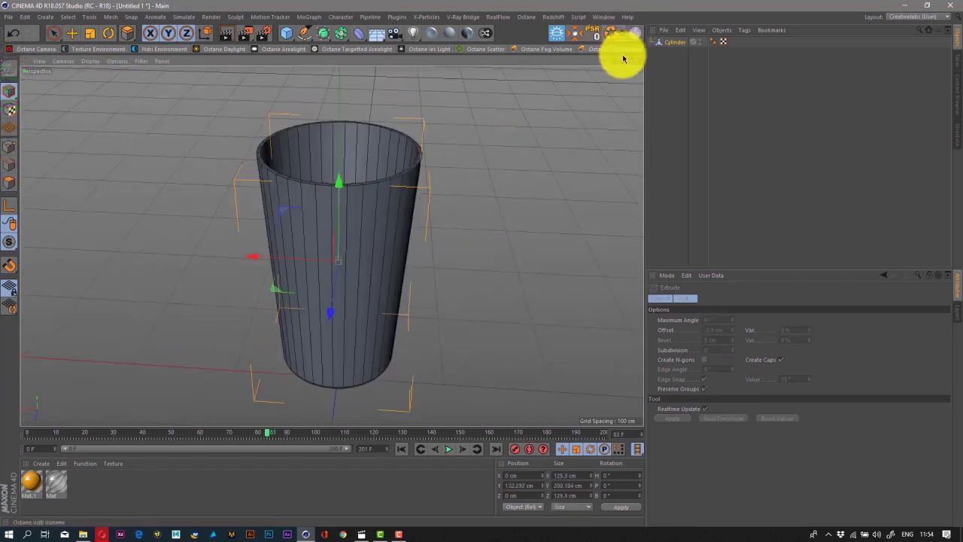
{"action": "left_click_drag", "start_coordinate": [625, 62], "coordinate": [161, 136]}
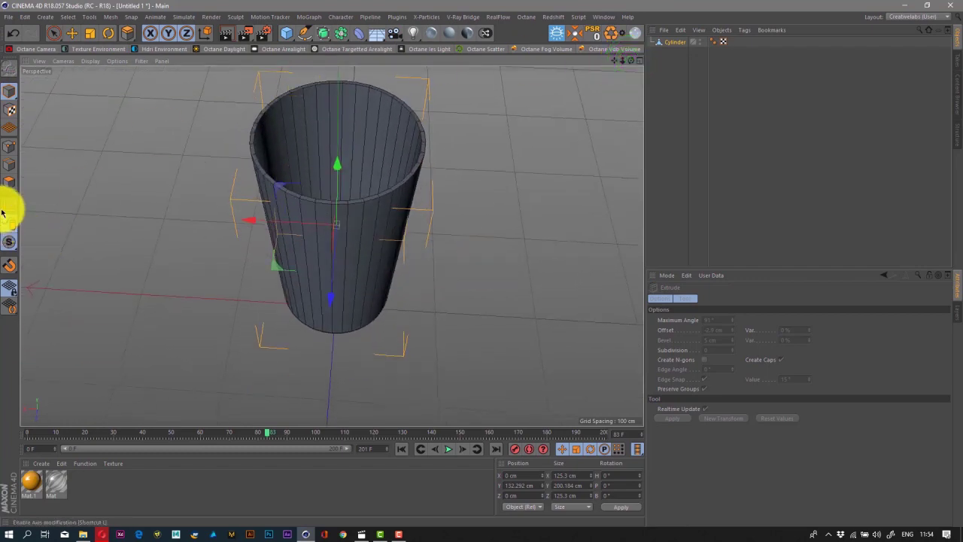
Split the selected inner wall polygons off into a separate object
{"action": "left_click", "coordinate": [8, 185]}
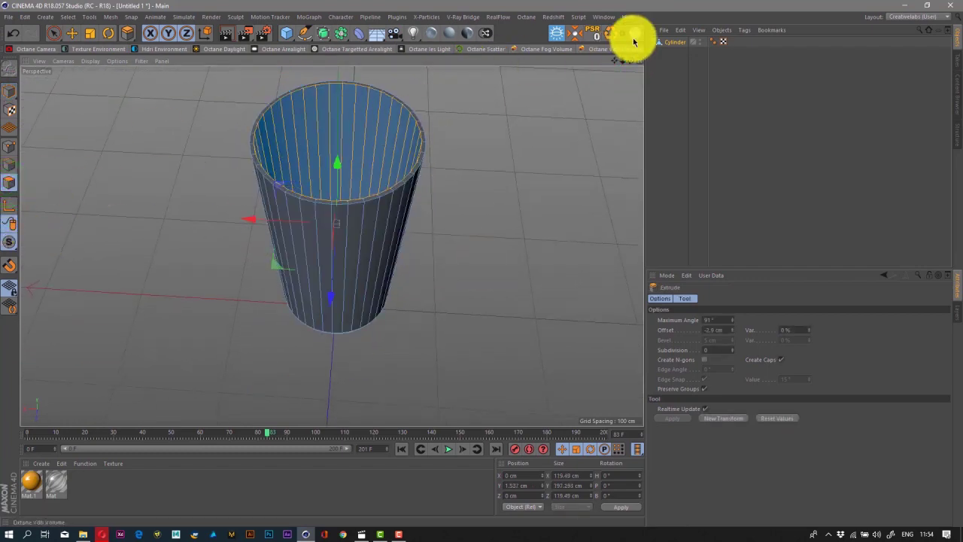
{"action": "left_click_drag", "start_coordinate": [630, 67], "coordinate": [331, 246]}
{"action": "left_click_drag", "start_coordinate": [480, 263], "coordinate": [591, 60]}
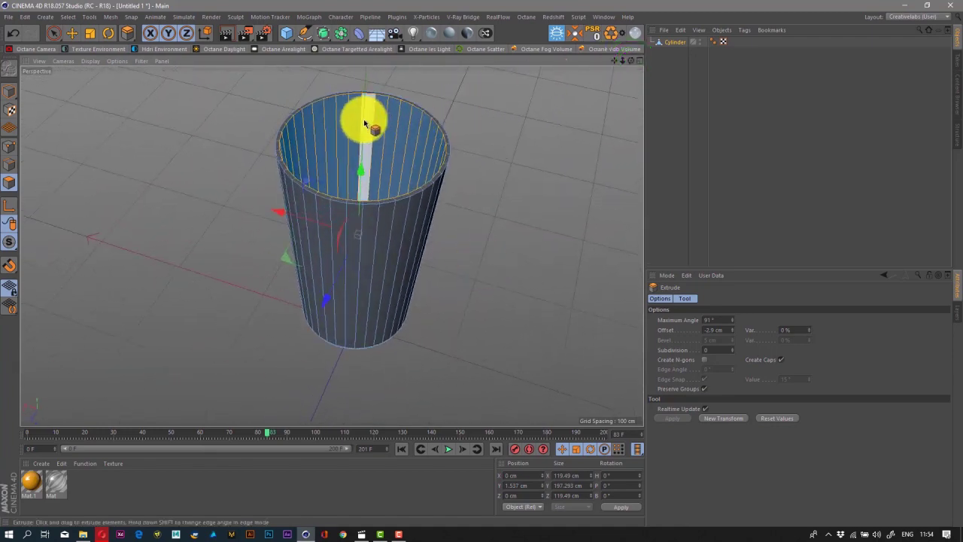
{"action": "right_click", "coordinate": [365, 112]}
{"action": "left_click", "coordinate": [395, 466]}
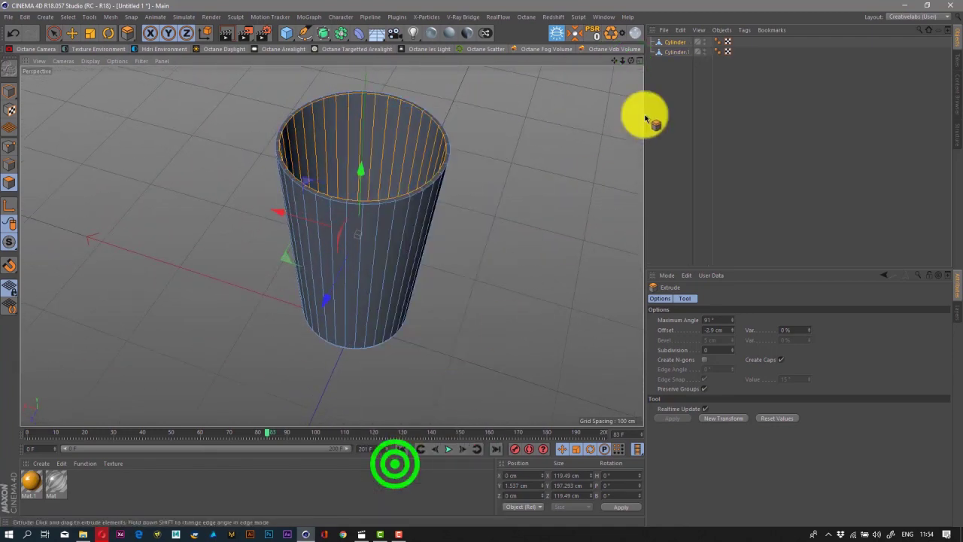
Rename Cylinder to 'Glass' and Cylinder.1 to 'Inner Glass'
{"action": "left_click", "coordinate": [675, 43]}
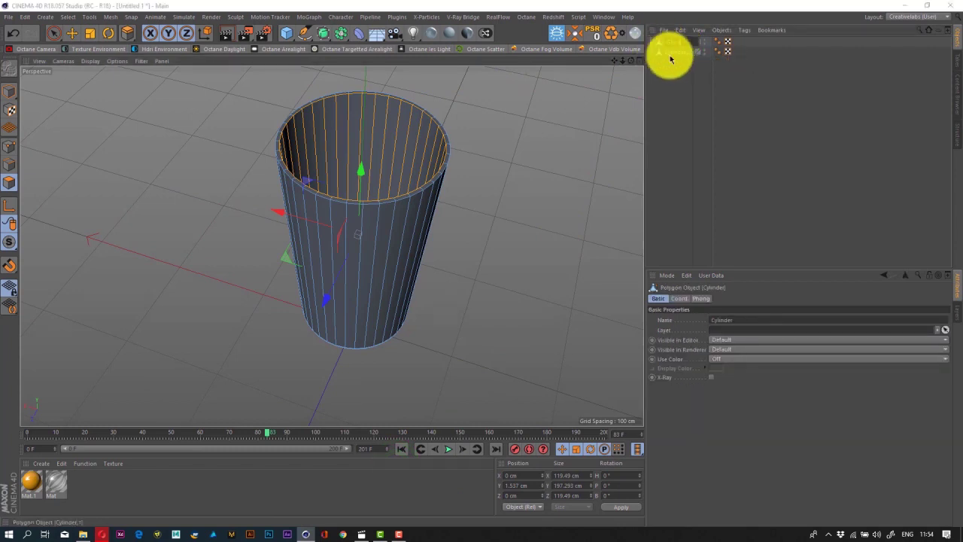
{"action": "left_click", "coordinate": [674, 53]}
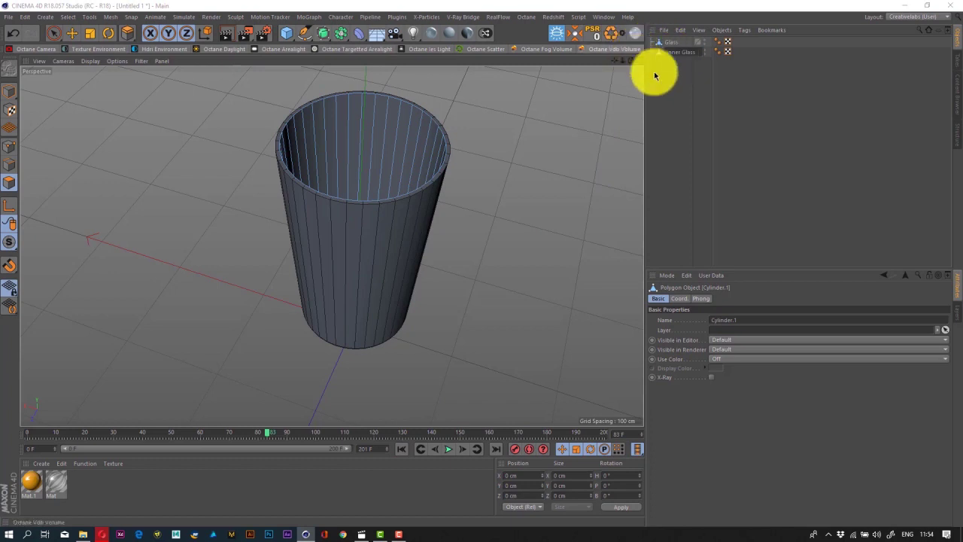
{"action": "left_click_drag", "start_coordinate": [665, 78], "coordinate": [486, 121]}
{"action": "left_click_drag", "start_coordinate": [555, 91], "coordinate": [625, 65]}
Add a RealFlow Scene to the project
{"action": "left_click", "coordinate": [492, 17]}
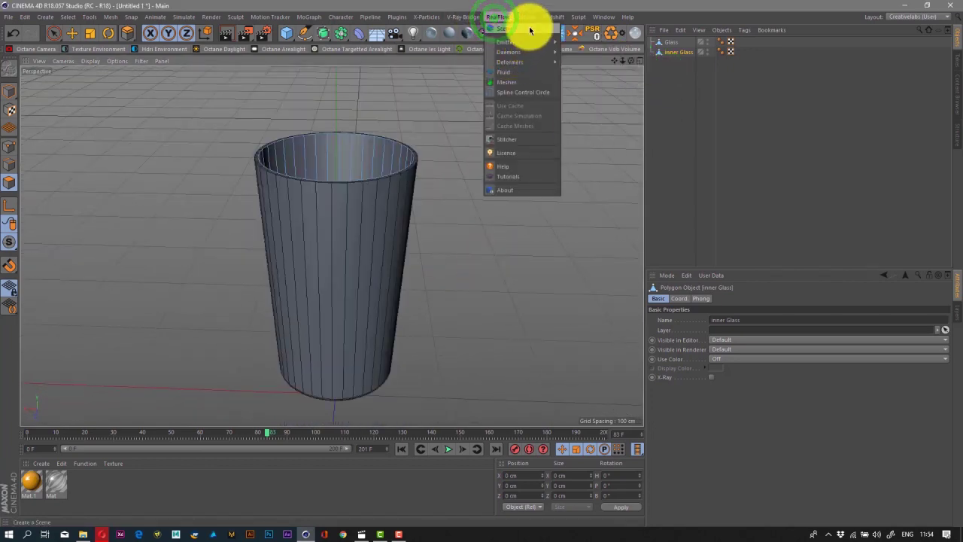
{"action": "left_click", "coordinate": [529, 27]}
{"action": "left_click_drag", "start_coordinate": [602, 90], "coordinate": [576, 80], "text": "alt"}
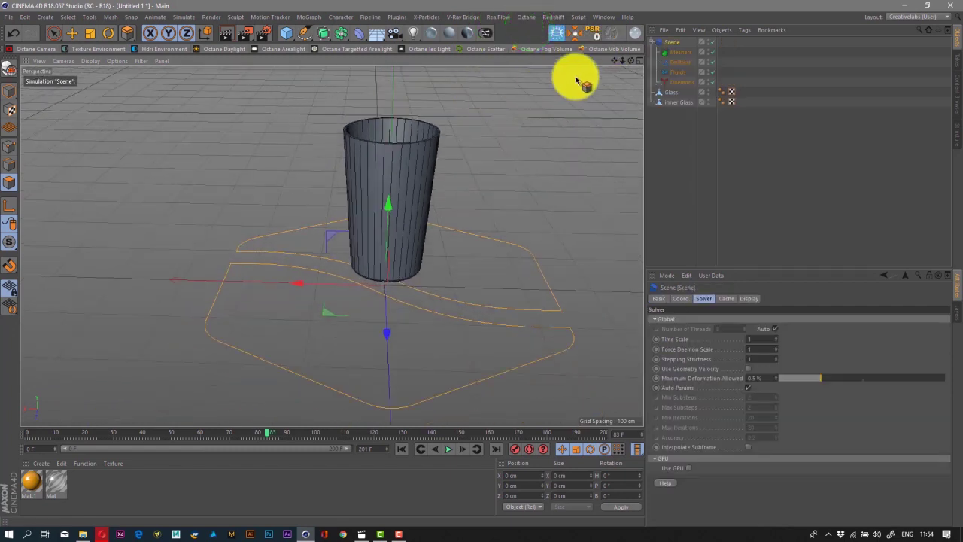
Add a RealFlow Circle emitter with its Fluid and raise it high above the glass
{"action": "left_click", "coordinate": [679, 63]}
{"action": "left_click", "coordinate": [501, 16]}
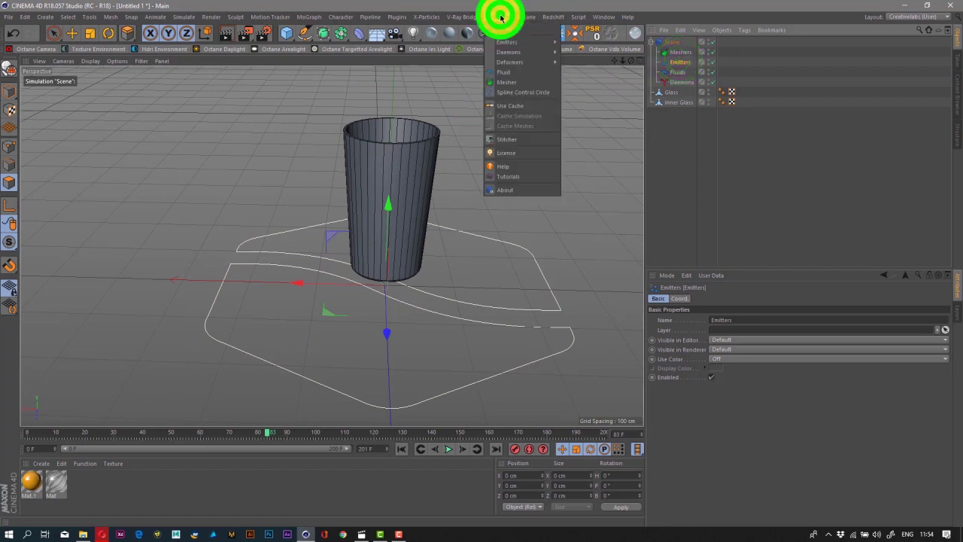
{"action": "mouse_move", "coordinate": [518, 43]}
{"action": "left_click", "coordinate": [579, 49]}
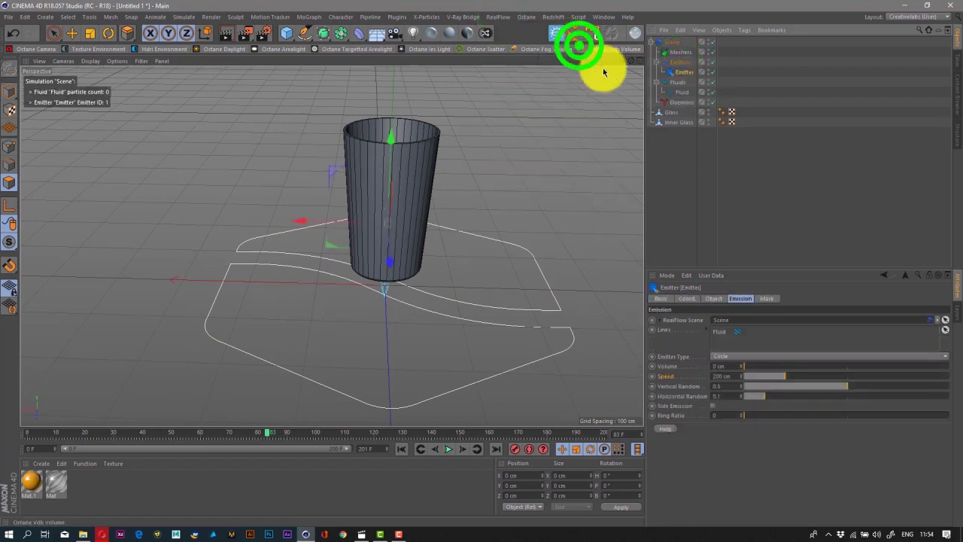
{"action": "left_click_drag", "start_coordinate": [644, 78], "coordinate": [382, 190]}
{"action": "left_click_drag", "start_coordinate": [388, 148], "coordinate": [387, 146]}
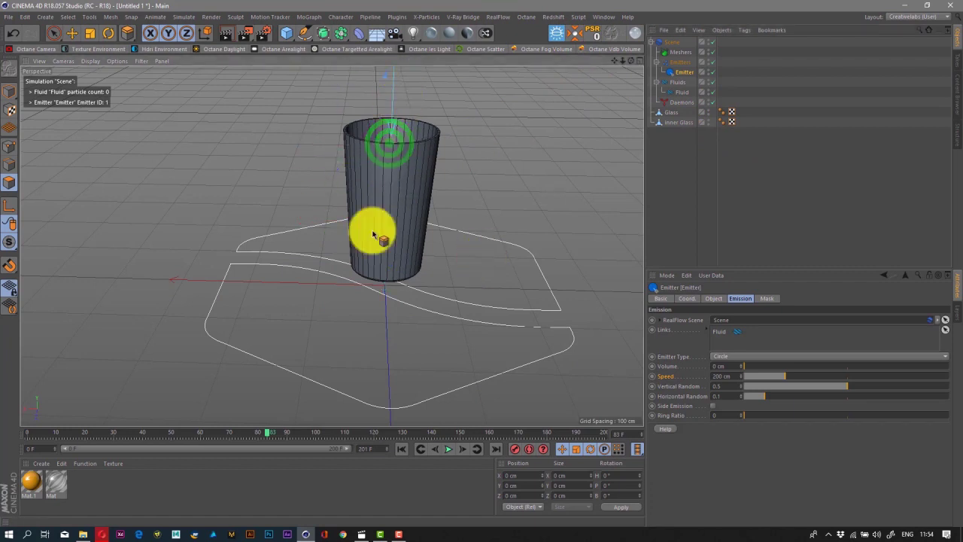
{"action": "scroll", "coordinate": [329, 339], "scroll_direction": "down", "scroll_amount": 2}
{"action": "scroll", "coordinate": [329, 339], "scroll_direction": "down", "scroll_amount": 1}
{"action": "left_click_drag", "start_coordinate": [371, 85], "coordinate": [481, 263]}
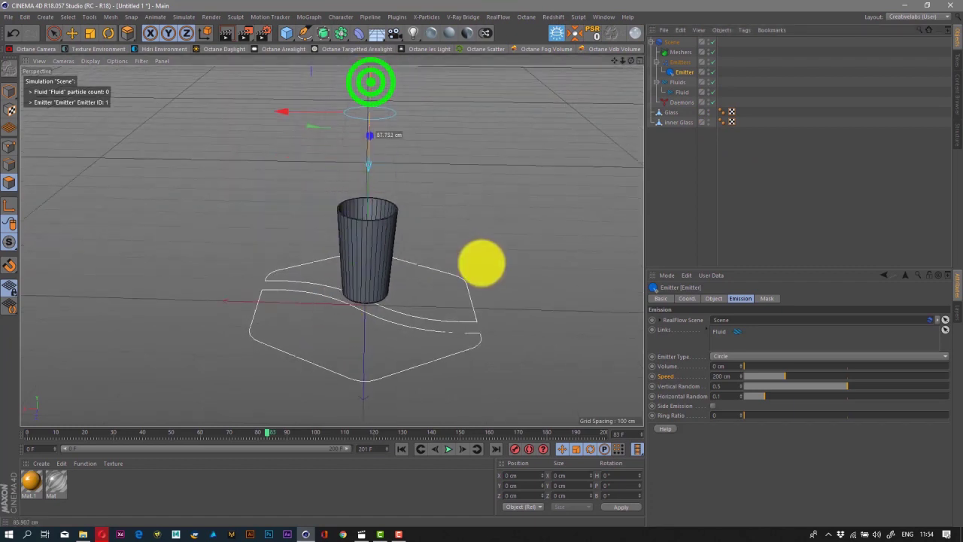
Scale the emitter down, then go back to the Move tool
{"action": "left_click", "coordinate": [90, 33]}
{"action": "left_click_drag", "start_coordinate": [286, 130], "coordinate": [148, 143]}
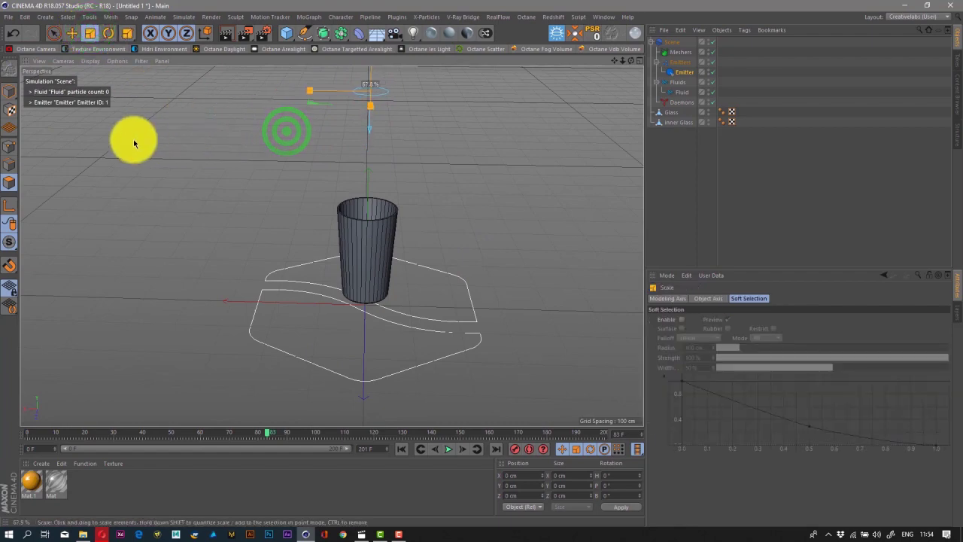
{"action": "mouse_move", "coordinate": [630, 59]}
{"action": "left_mouse_down"}
{"action": "mouse_move", "coordinate": [481, 267]}
{"action": "mouse_move", "coordinate": [628, 58]}
{"action": "left_mouse_up"}
{"action": "left_click", "coordinate": [535, 134]}
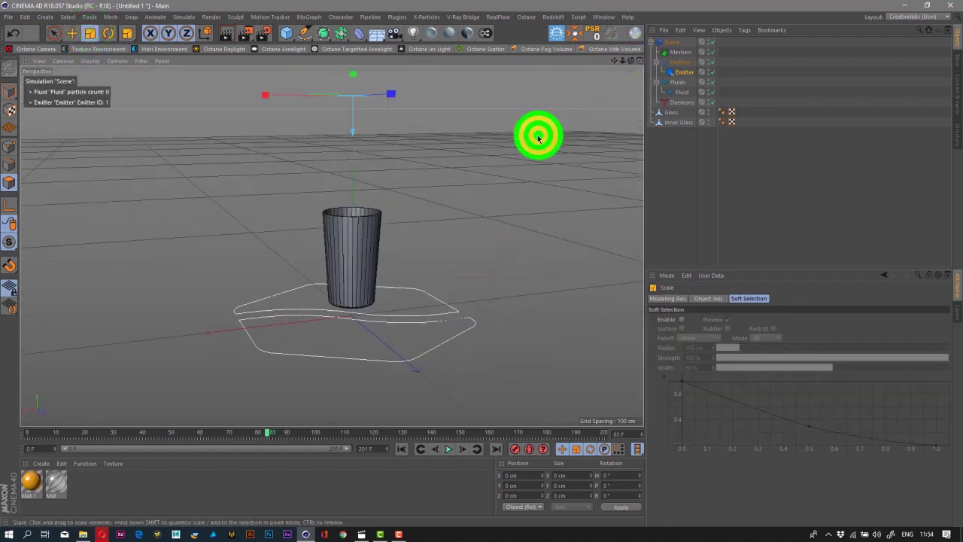
{"action": "left_click", "coordinate": [73, 35]}
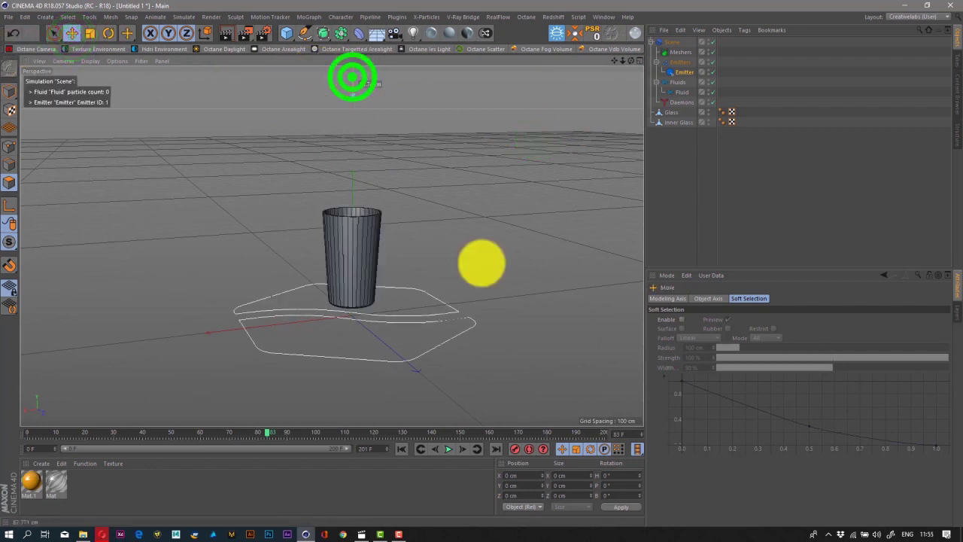
Run the simulation until 3720 particles pour through the glass, then stop it
{"action": "scroll", "coordinate": [331, 196], "scroll_direction": "up", "scroll_amount": 3}
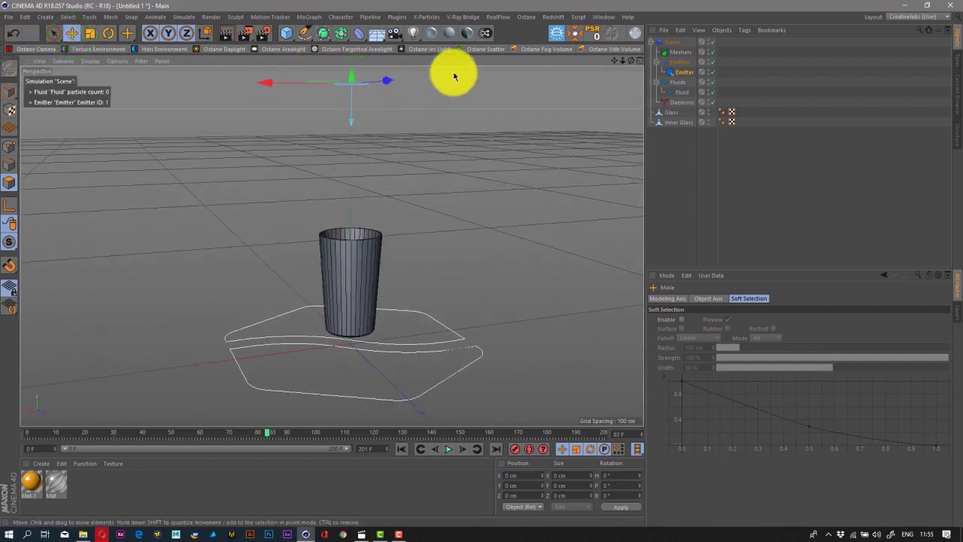
{"action": "mouse_move", "coordinate": [632, 62]}
{"action": "left_mouse_down"}
{"action": "mouse_move", "coordinate": [482, 262]}
{"action": "mouse_move", "coordinate": [628, 60]}
{"action": "left_mouse_up"}
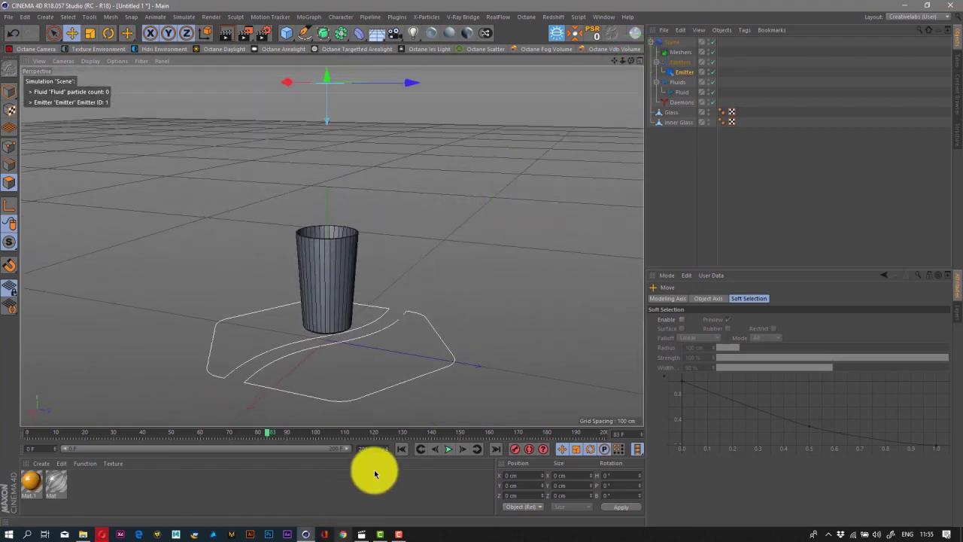
{"action": "left_click", "coordinate": [449, 453]}
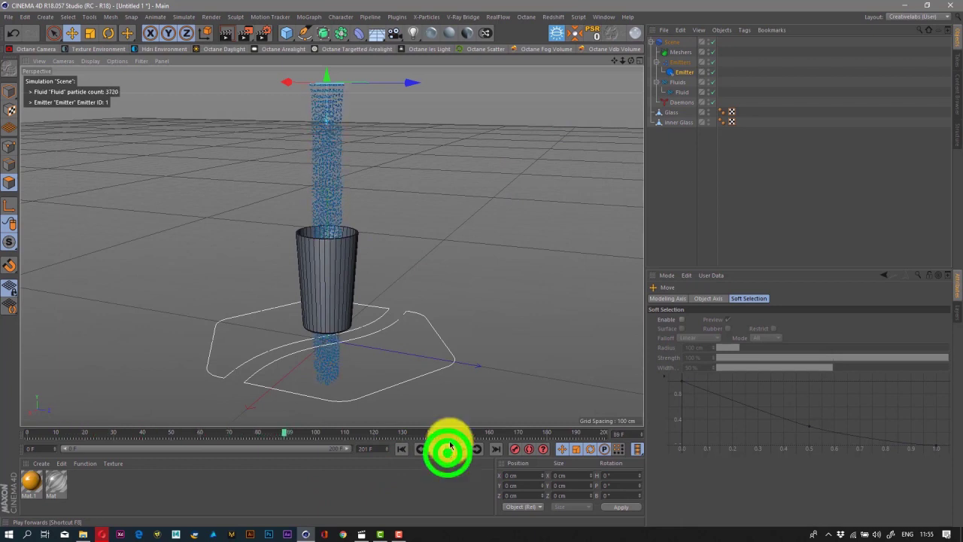
{"action": "left_click_drag", "start_coordinate": [633, 66], "coordinate": [480, 267]}
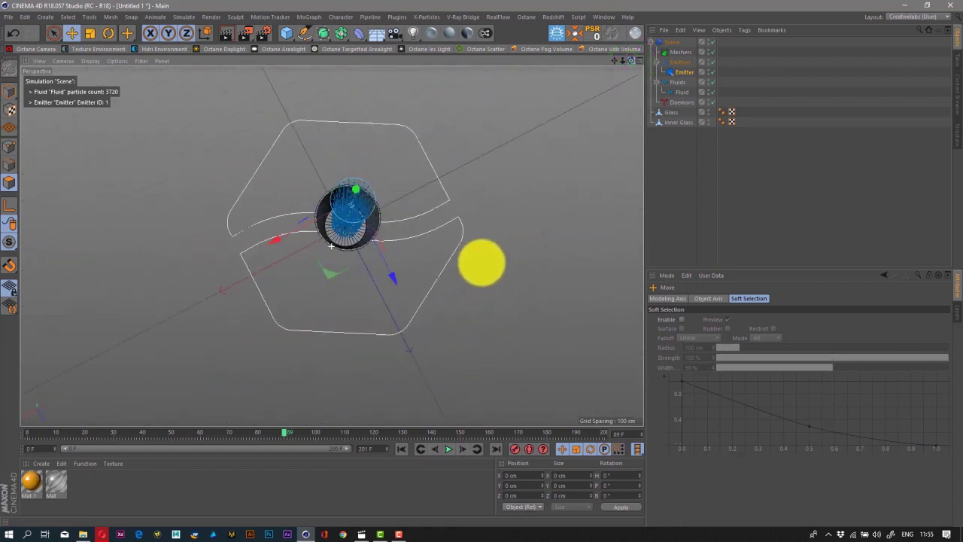
{"action": "left_click_drag", "start_coordinate": [331, 245], "coordinate": [331, 246], "text": "alt"}
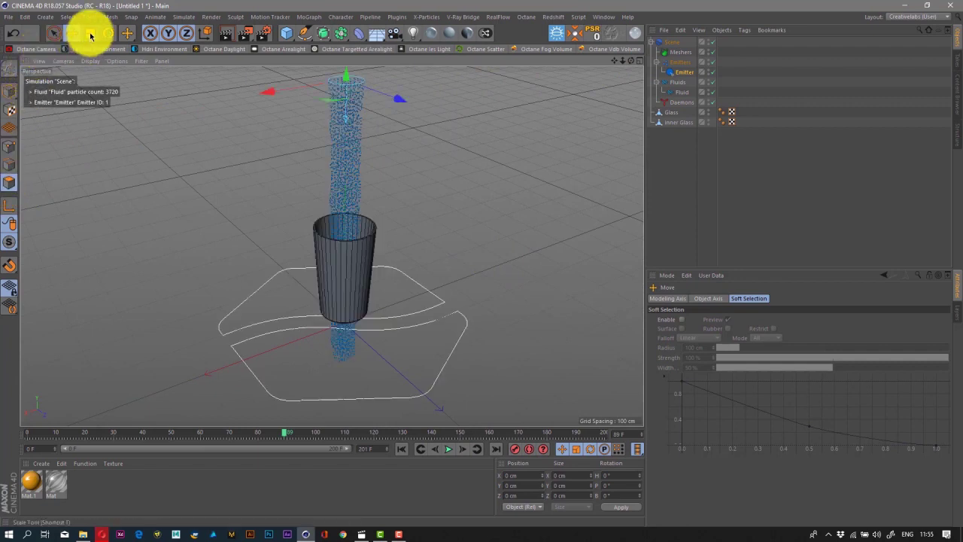
Add a RealFlow Collider tag to Inner Glass
{"action": "left_click", "coordinate": [671, 123]}
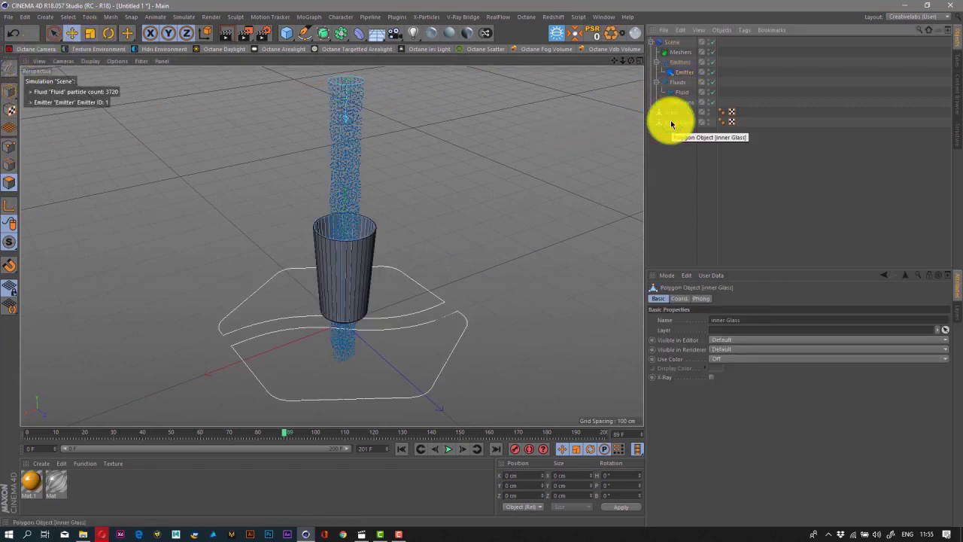
{"action": "right_click", "coordinate": [671, 124]}
{"action": "mouse_move", "coordinate": [706, 156]}
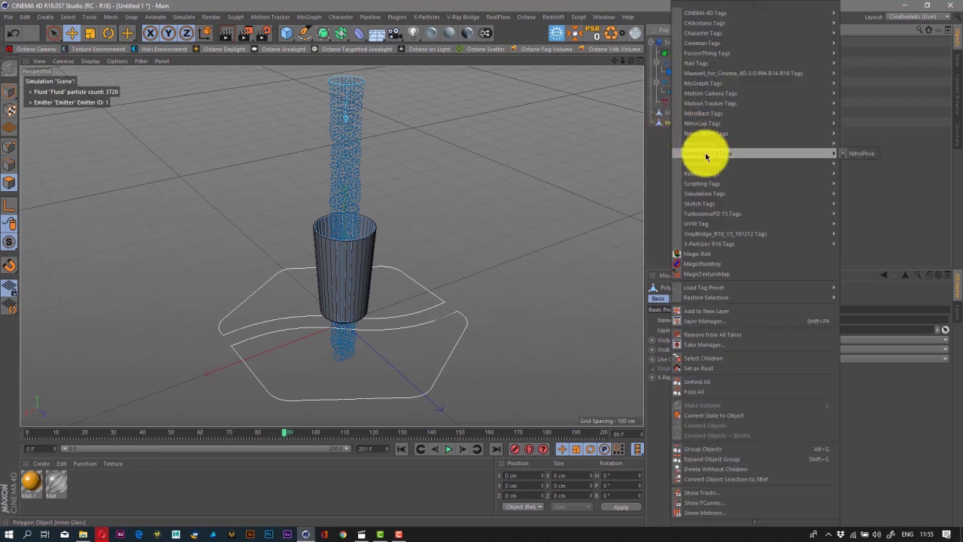
{"action": "left_click", "coordinate": [864, 163]}
{"action": "right_click", "coordinate": [665, 123]}
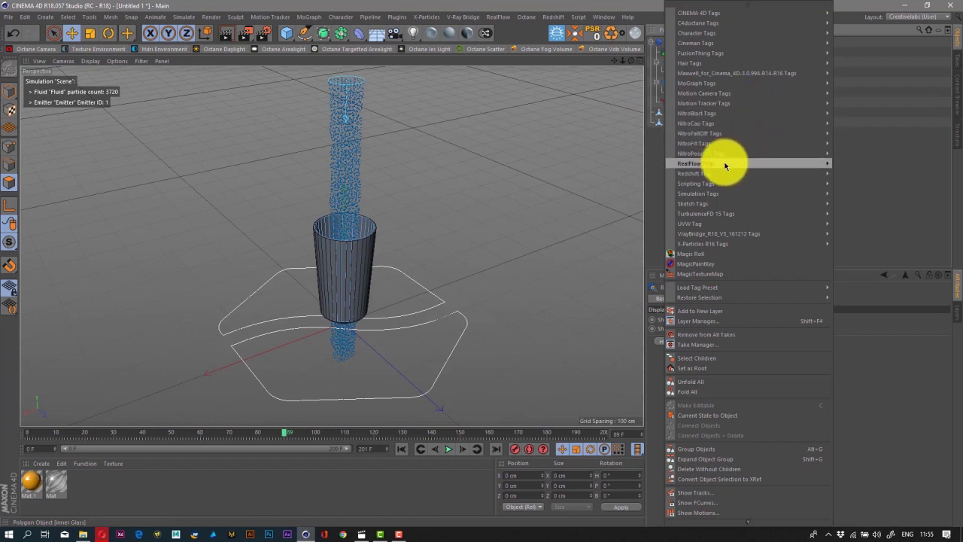
{"action": "mouse_move", "coordinate": [739, 162]}
{"action": "left_click", "coordinate": [860, 168]}
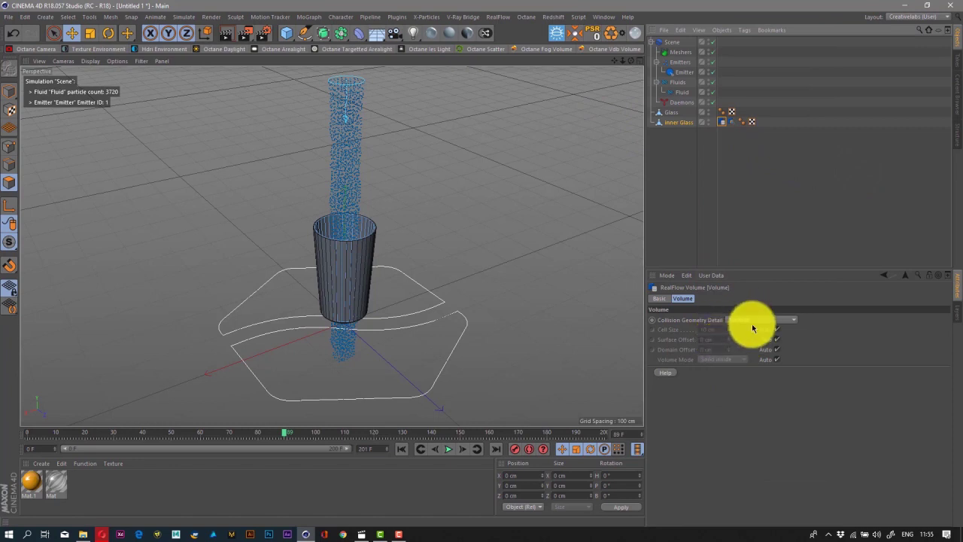
Set the collider's Collision Distance to 0.5 cm
{"action": "left_click", "coordinate": [731, 122]}
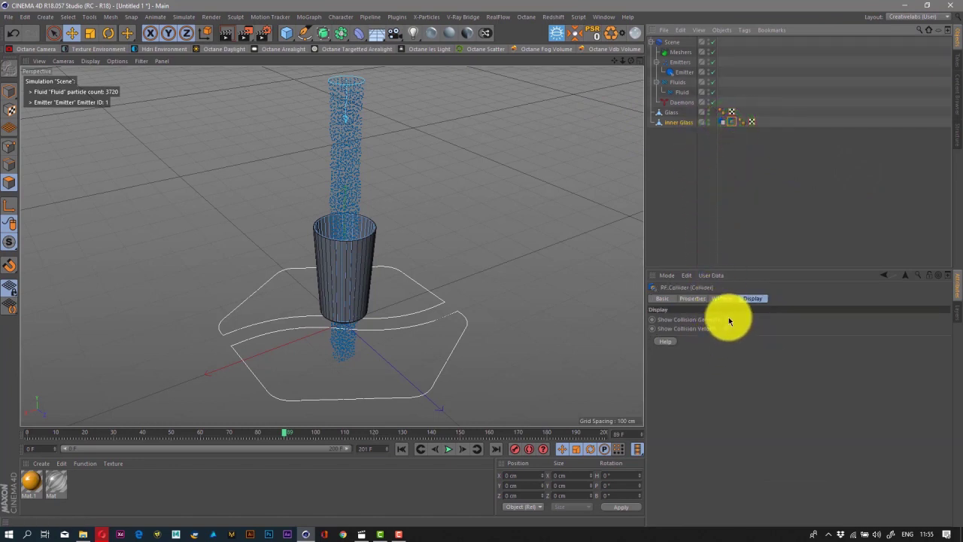
{"action": "left_click", "coordinate": [700, 298]}
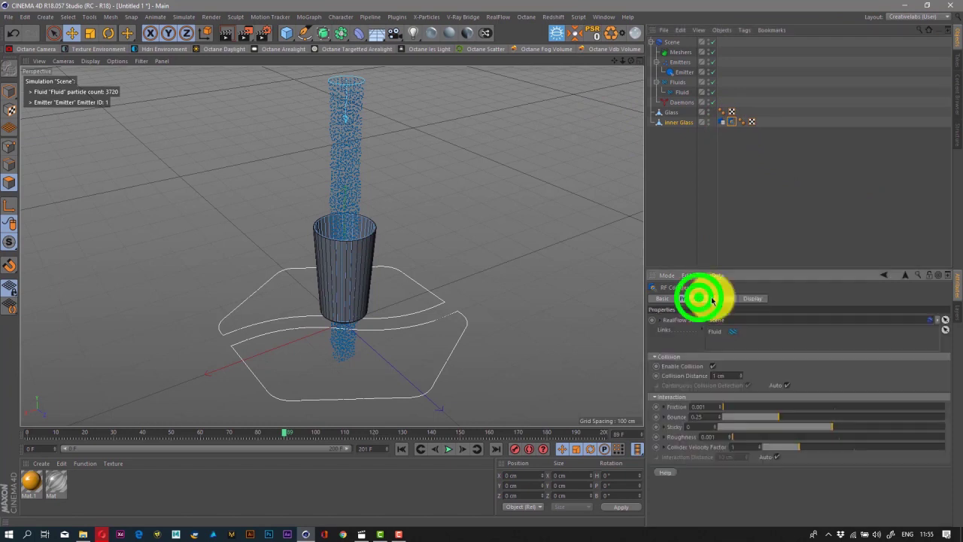
{"action": "left_click", "coordinate": [724, 298]}
{"action": "left_click", "coordinate": [699, 299]}
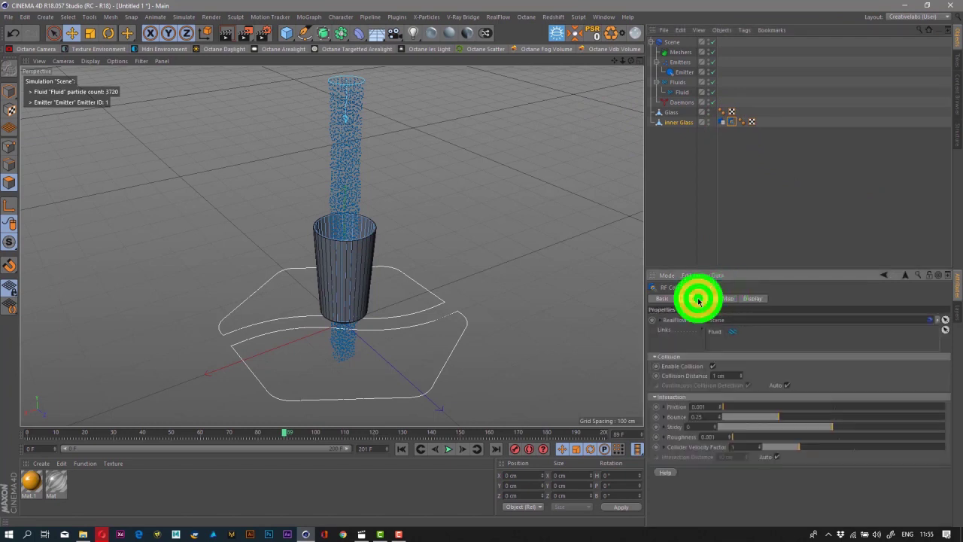
{"action": "left_click", "coordinate": [728, 376]}
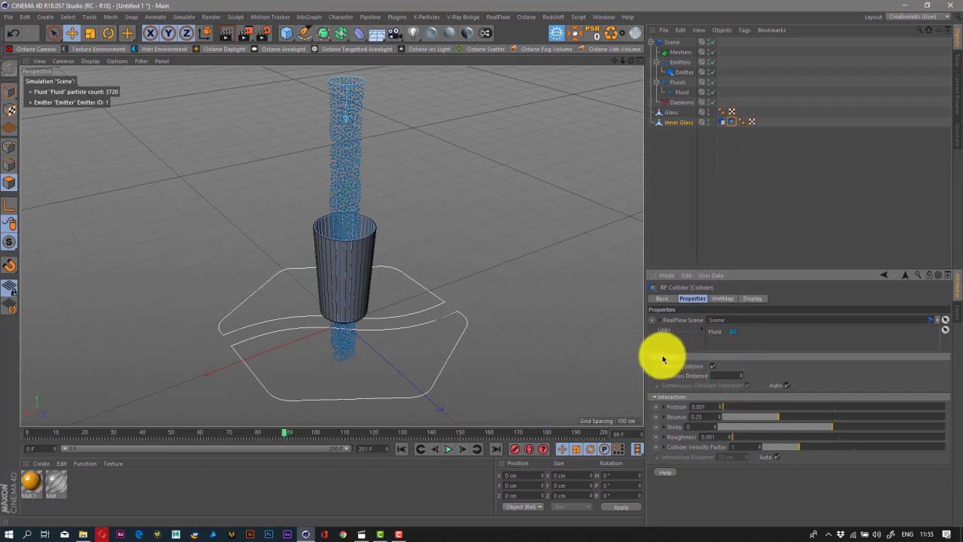
{"action": "type", "text": ".5"}
{"action": "left_click", "coordinate": [813, 383]}
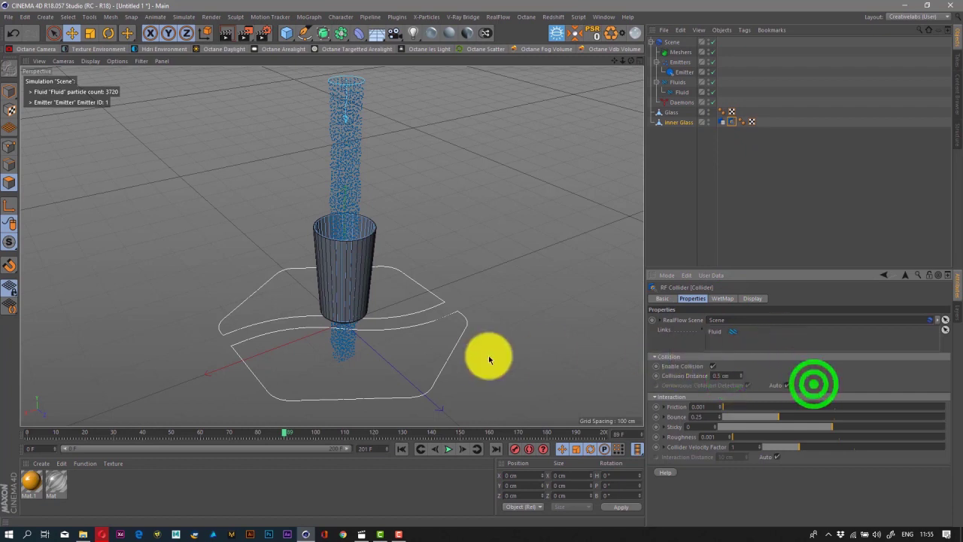
{"action": "left_click", "coordinate": [681, 77]}
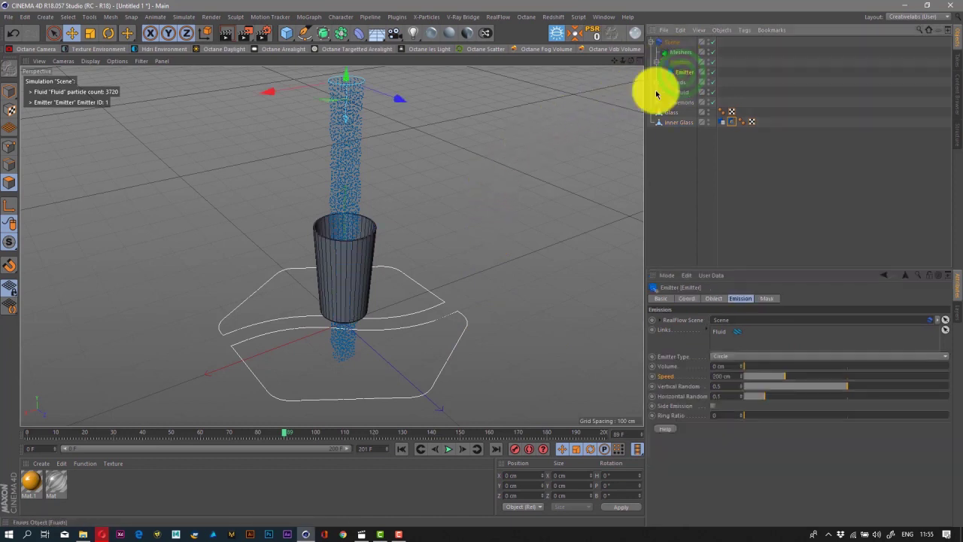
Rewind to frame 0 and replay the simulation until 2508 particles pool inside the glass
{"action": "left_click", "coordinate": [91, 31]}
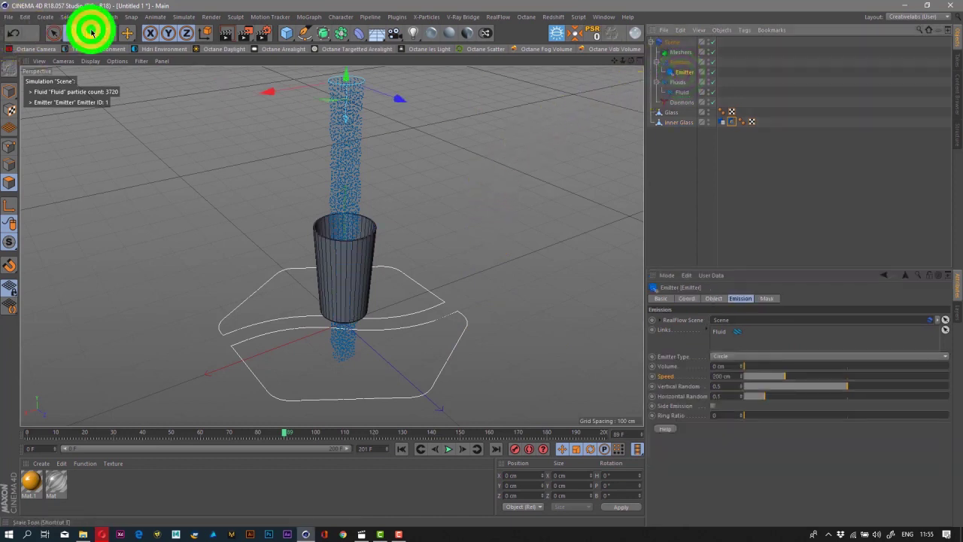
{"action": "left_click", "coordinate": [183, 118]}
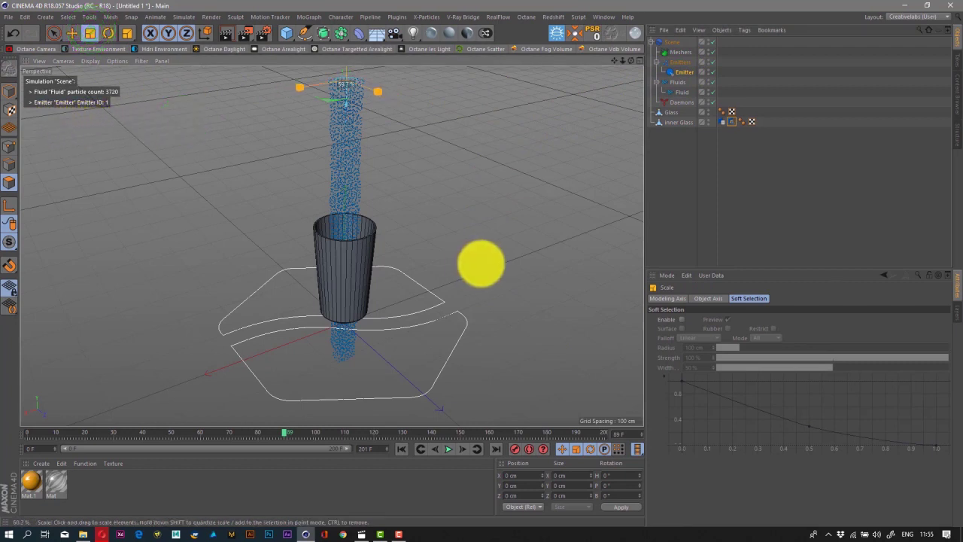
{"action": "left_click", "coordinate": [402, 449]}
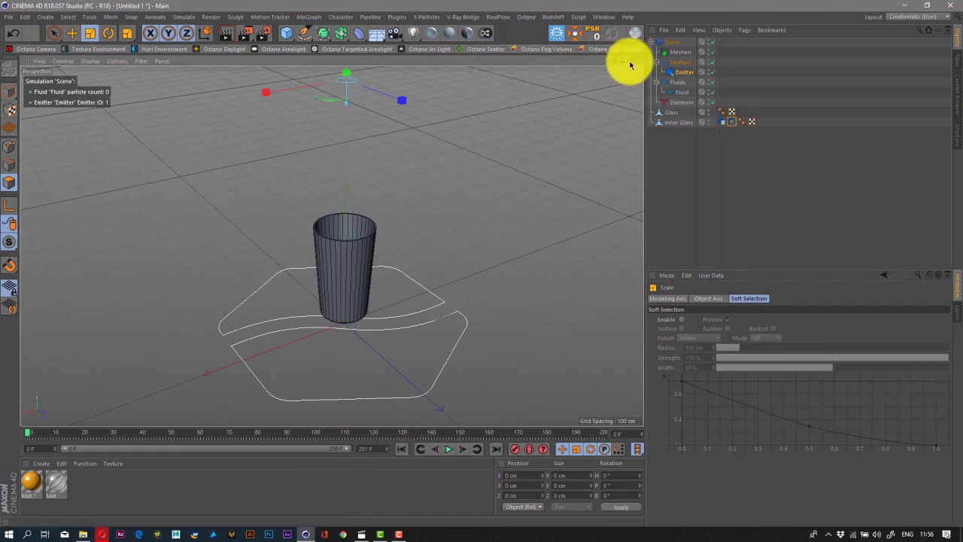
{"action": "left_click_drag", "start_coordinate": [630, 60], "coordinate": [483, 264]}
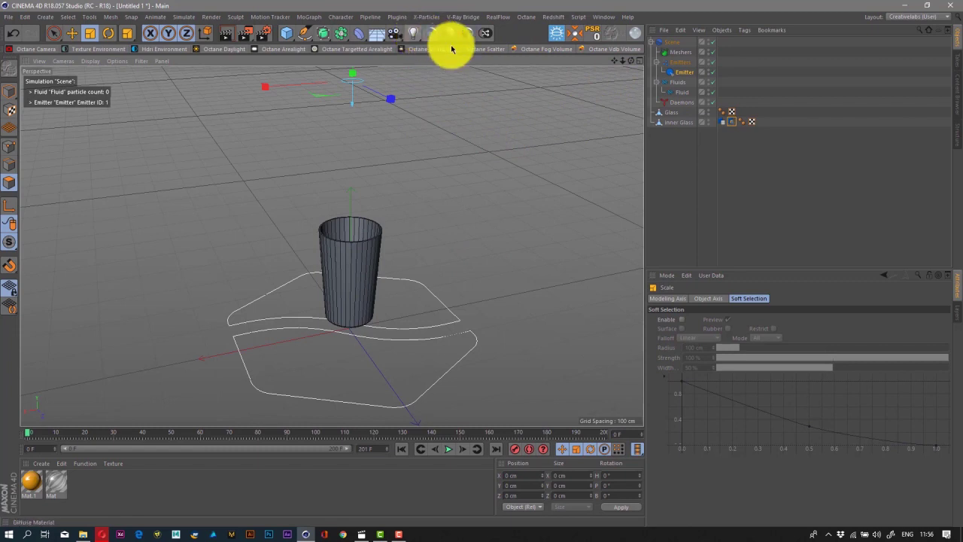
{"action": "left_click_drag", "start_coordinate": [630, 60], "coordinate": [482, 263]}
{"action": "left_click", "coordinate": [449, 449]}
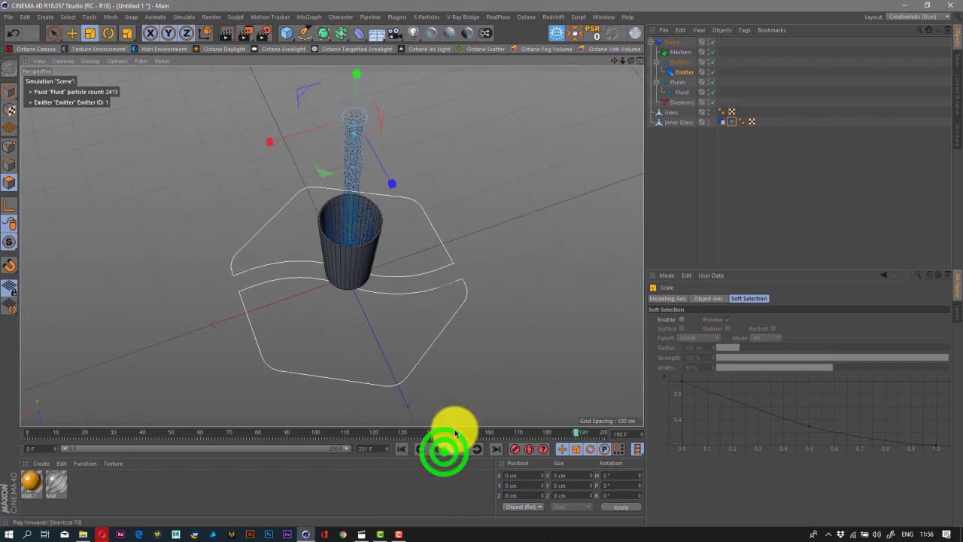
{"action": "mouse_move", "coordinate": [628, 61]}
{"action": "left_mouse_down"}
{"action": "mouse_move", "coordinate": [475, 263]}
{"action": "mouse_move", "coordinate": [630, 58]}
{"action": "left_mouse_up"}
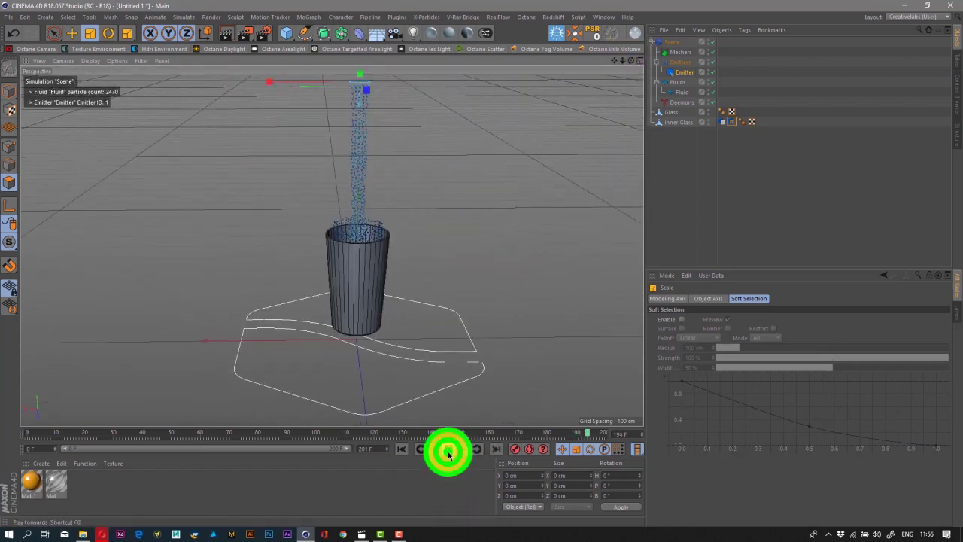
{"action": "left_click", "coordinate": [447, 449]}
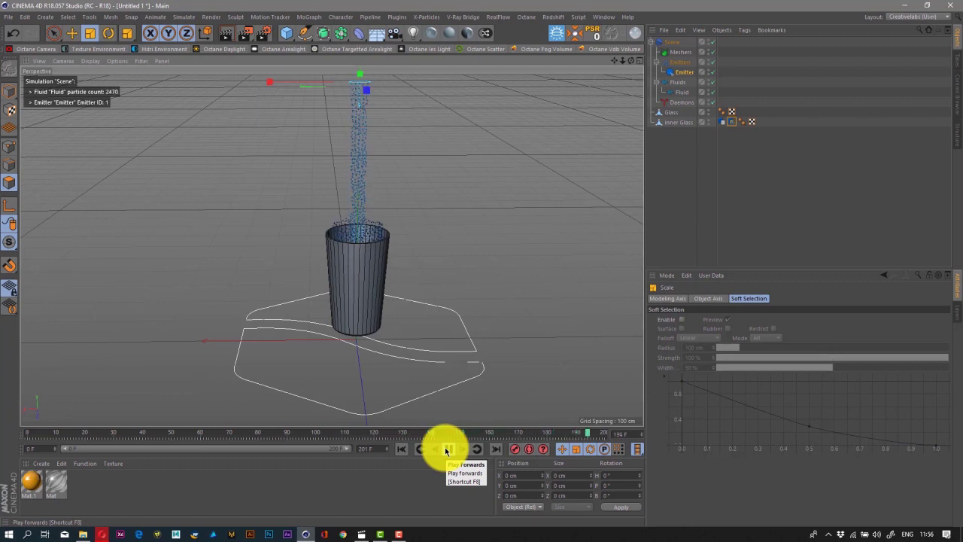
{"action": "left_click_drag", "start_coordinate": [632, 61], "coordinate": [351, 241]}
{"action": "left_click_drag", "start_coordinate": [628, 59], "coordinate": [402, 262]}
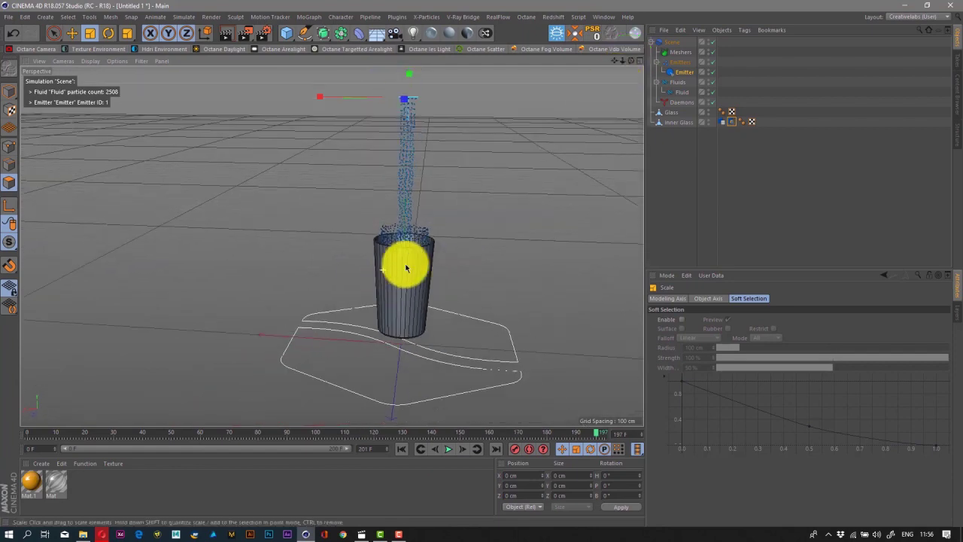
Add a RealFlow Gravity daemon with 50 cm strength
{"action": "left_click", "coordinate": [496, 16]}
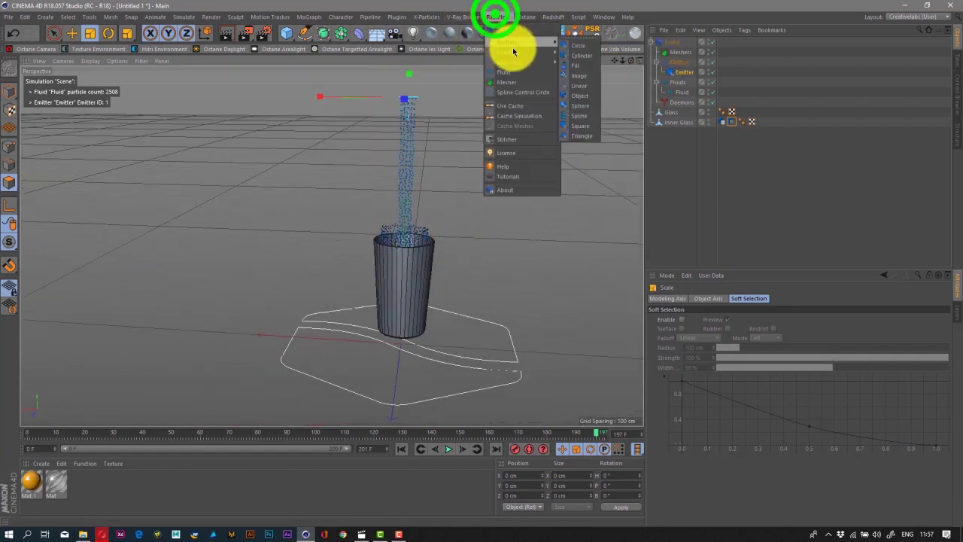
{"action": "mouse_move", "coordinate": [545, 52]}
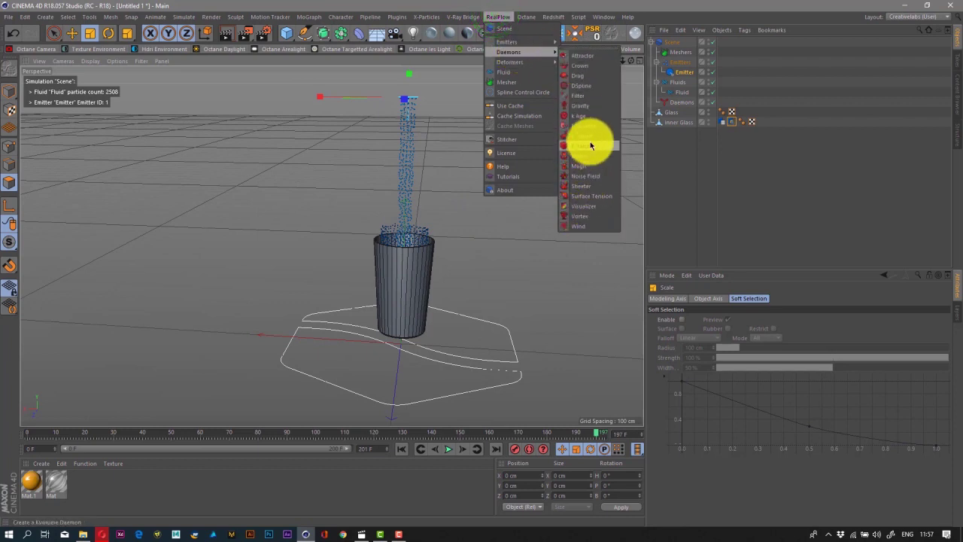
{"action": "left_click", "coordinate": [593, 106]}
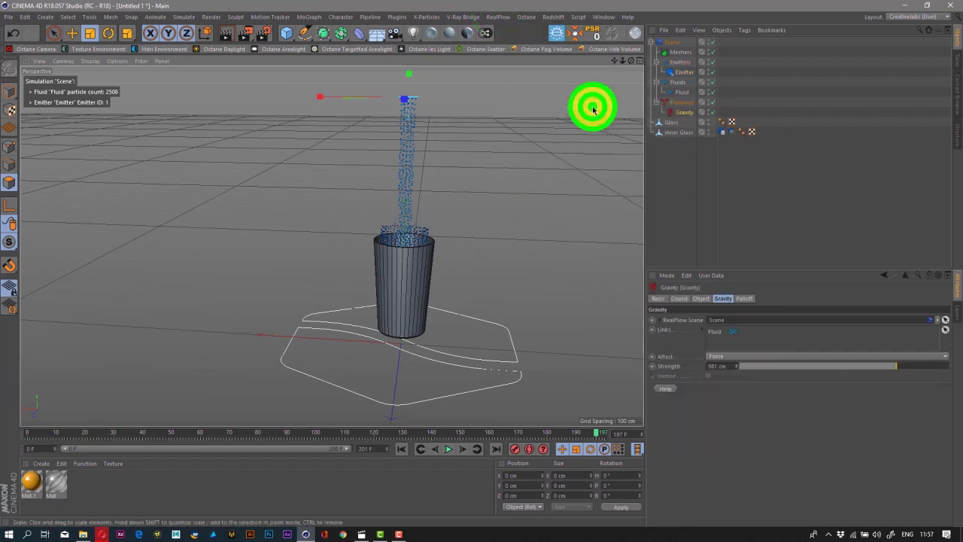
{"action": "left_click", "coordinate": [729, 365]}
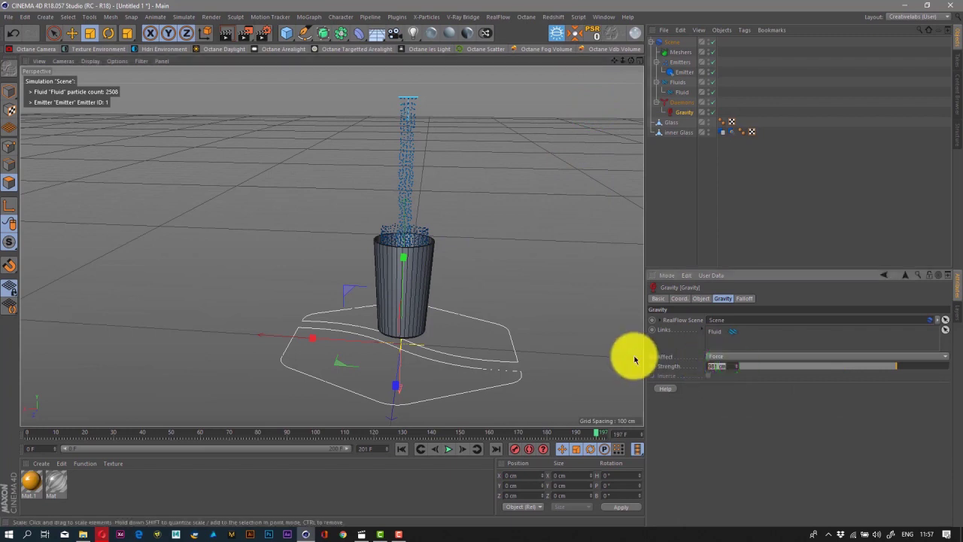
{"action": "left_click", "coordinate": [720, 448]}
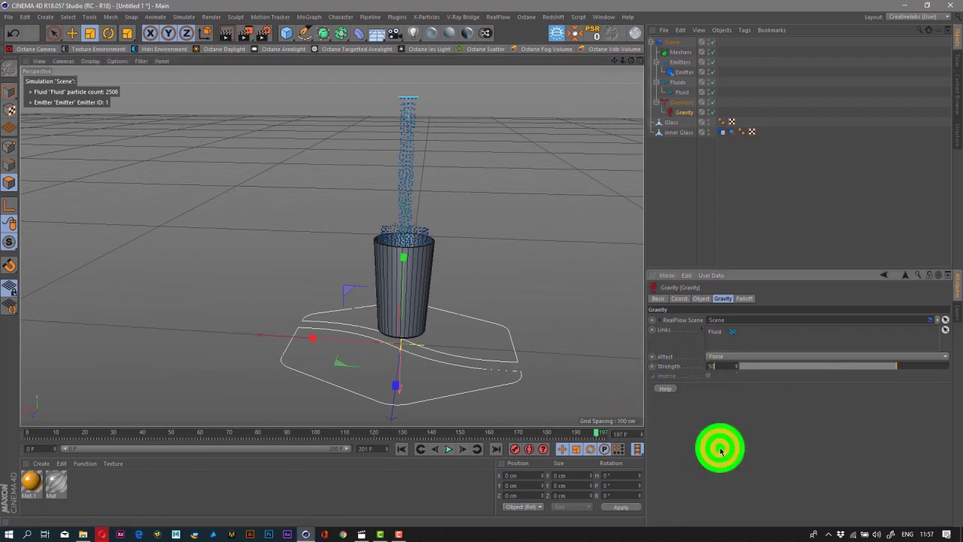
Restart the simulation and pause it at 494 particles falling toward the glass
{"action": "left_click", "coordinate": [403, 449]}
{"action": "left_click", "coordinate": [447, 450]}
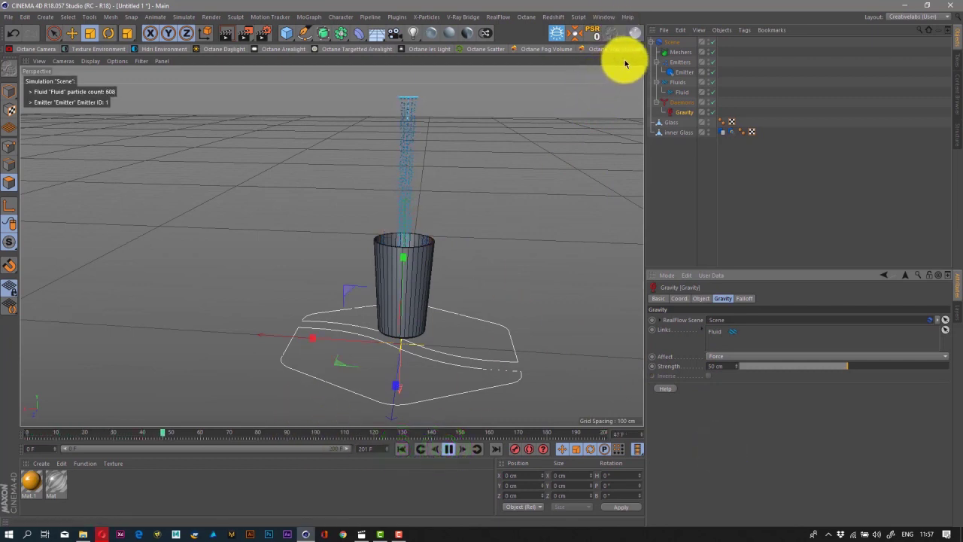
{"action": "left_click_drag", "start_coordinate": [631, 62], "coordinate": [482, 264]}
{"action": "left_click_drag", "start_coordinate": [331, 246], "coordinate": [331, 246], "text": "alt"}
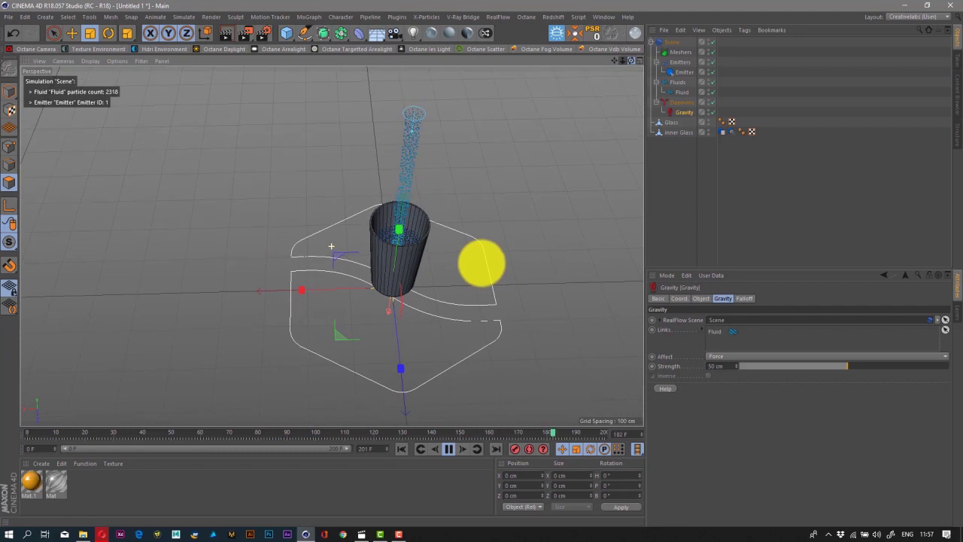
{"action": "left_click_drag", "start_coordinate": [482, 263], "coordinate": [481, 263], "text": "alt"}
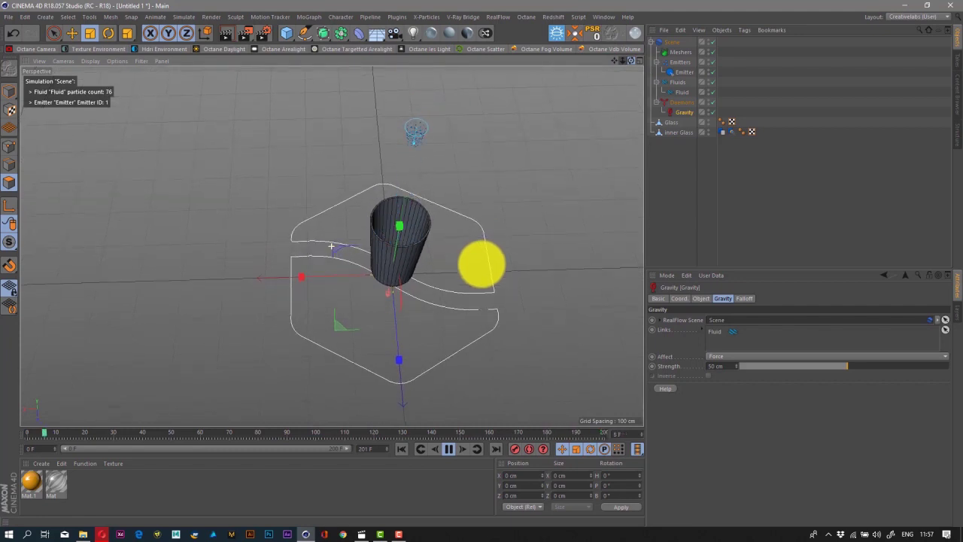
{"action": "left_click", "coordinate": [445, 450]}
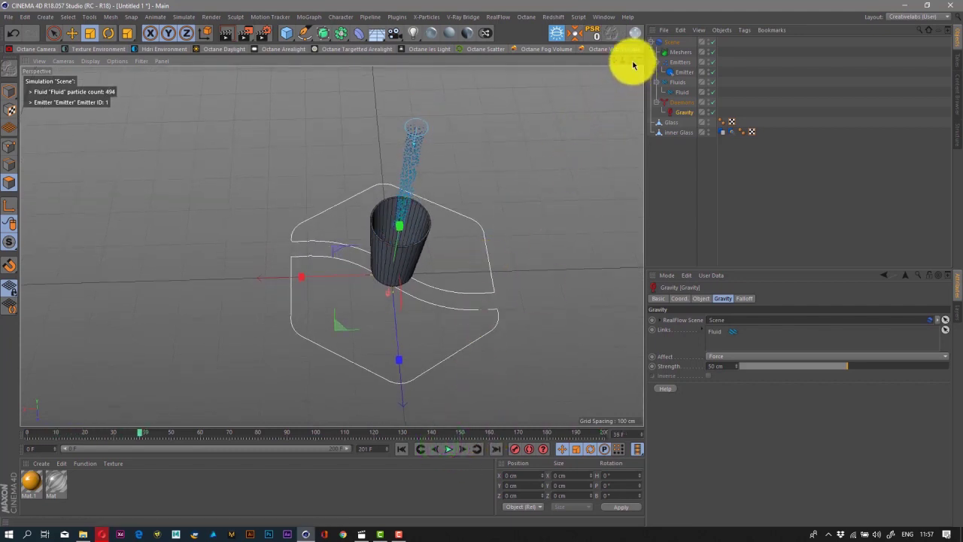
{"action": "left_click_drag", "start_coordinate": [631, 61], "coordinate": [565, 86]}
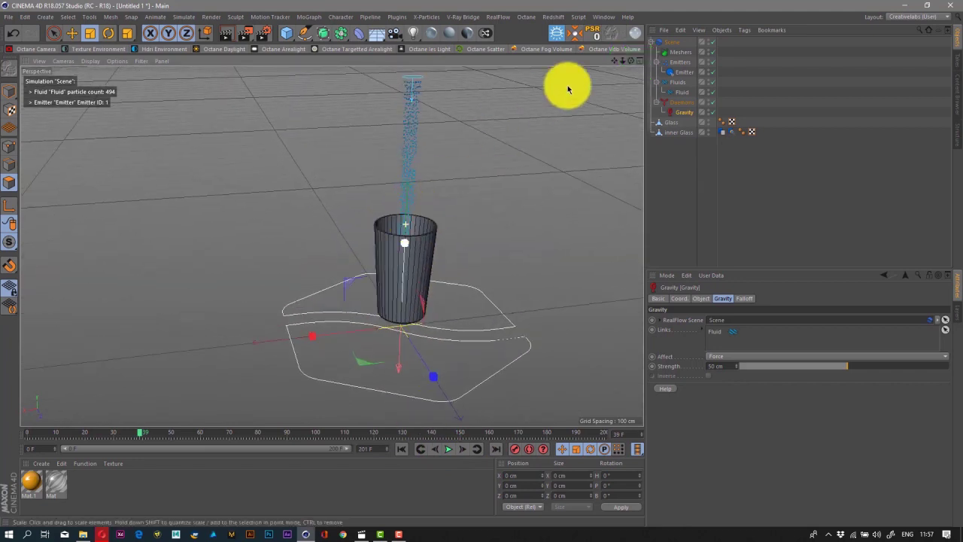
Replay the pour to frame 70, check the 893-particle stream from several angles, then open RealFlow Daemons
{"action": "left_click", "coordinate": [451, 449]}
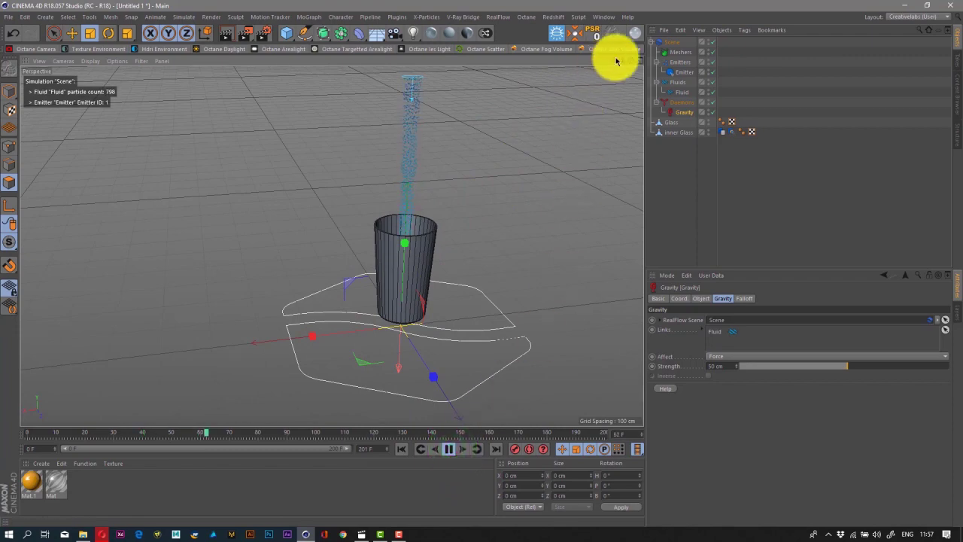
{"action": "left_click_drag", "start_coordinate": [626, 63], "coordinate": [481, 264]}
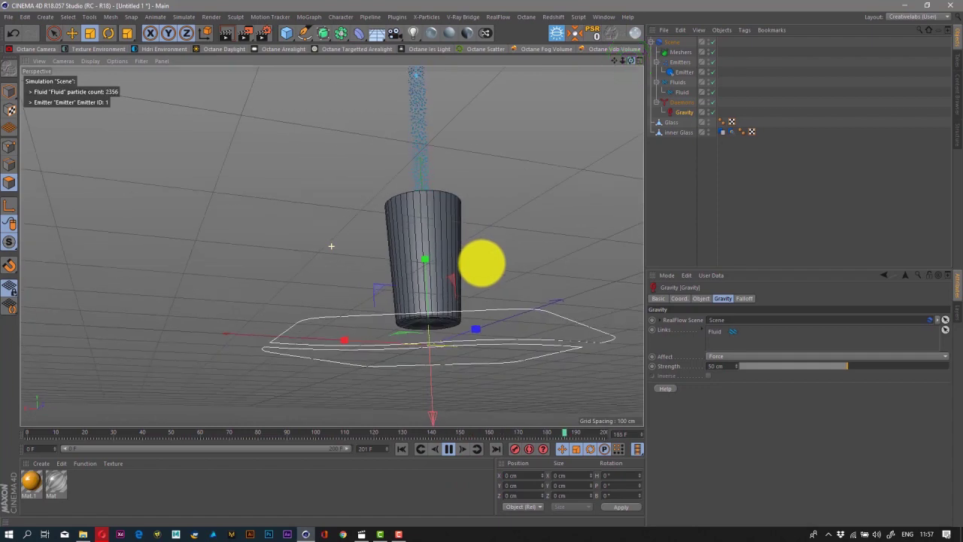
{"action": "mouse_move", "coordinate": [481, 263]}
{"action": "left_mouse_down"}
{"action": "mouse_move", "coordinate": [477, 273]}
{"action": "mouse_move", "coordinate": [481, 262]}
{"action": "left_mouse_up"}
{"action": "left_click", "coordinate": [448, 449]}
{"action": "left_click_drag", "start_coordinate": [371, 337], "coordinate": [507, 167], "text": "alt"}
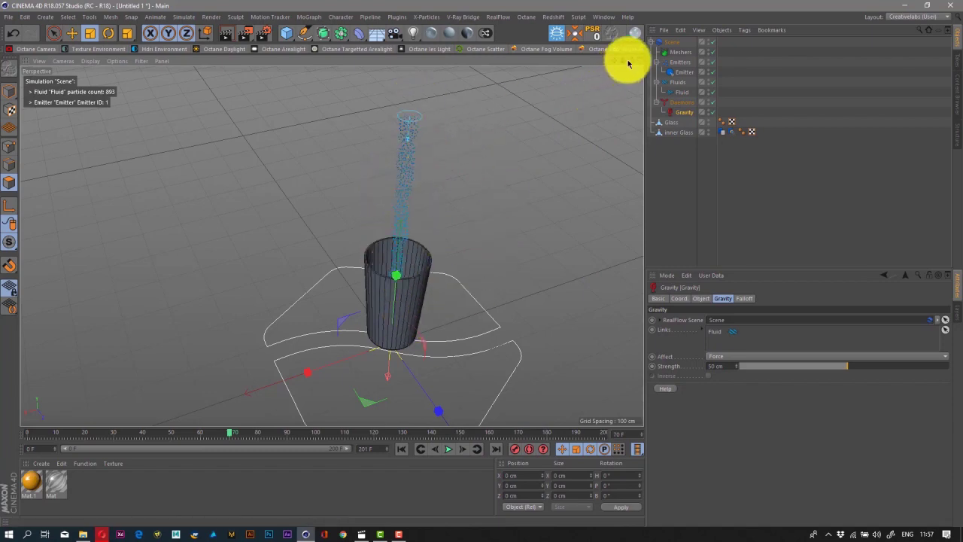
{"action": "left_click_drag", "start_coordinate": [629, 64], "coordinate": [482, 263]}
{"action": "left_click_drag", "start_coordinate": [332, 246], "coordinate": [331, 246]}
{"action": "left_click_drag", "start_coordinate": [482, 263], "coordinate": [485, 265]}
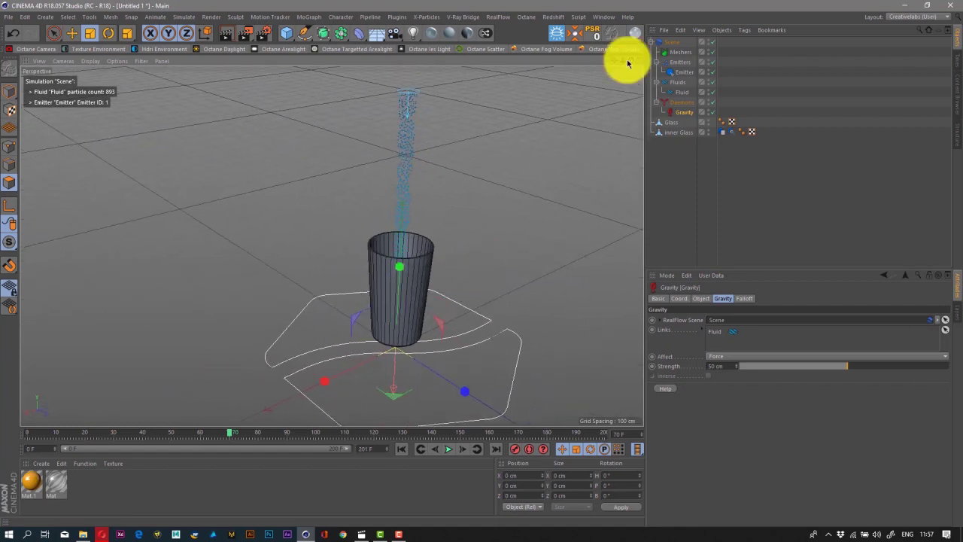
{"action": "left_click", "coordinate": [503, 18]}
{"action": "mouse_move", "coordinate": [507, 62]}
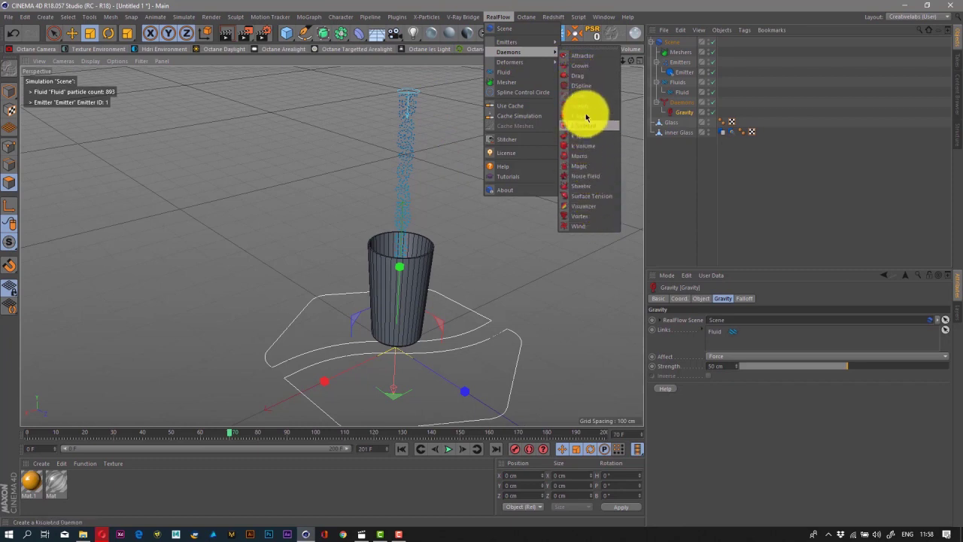
Add a Noise Field daemon to the fluid with a Strength of 25 cm
{"action": "left_click", "coordinate": [600, 176]}
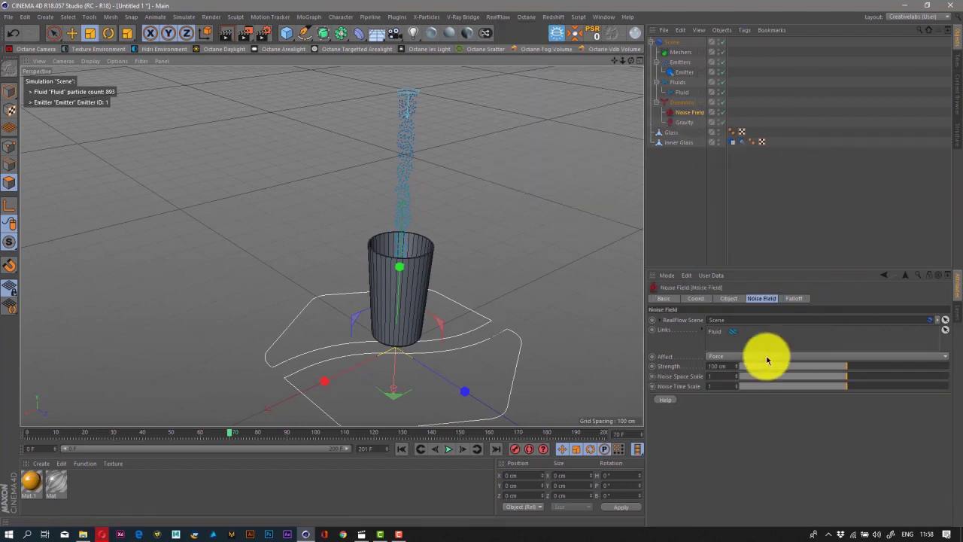
{"action": "left_click", "coordinate": [720, 366]}
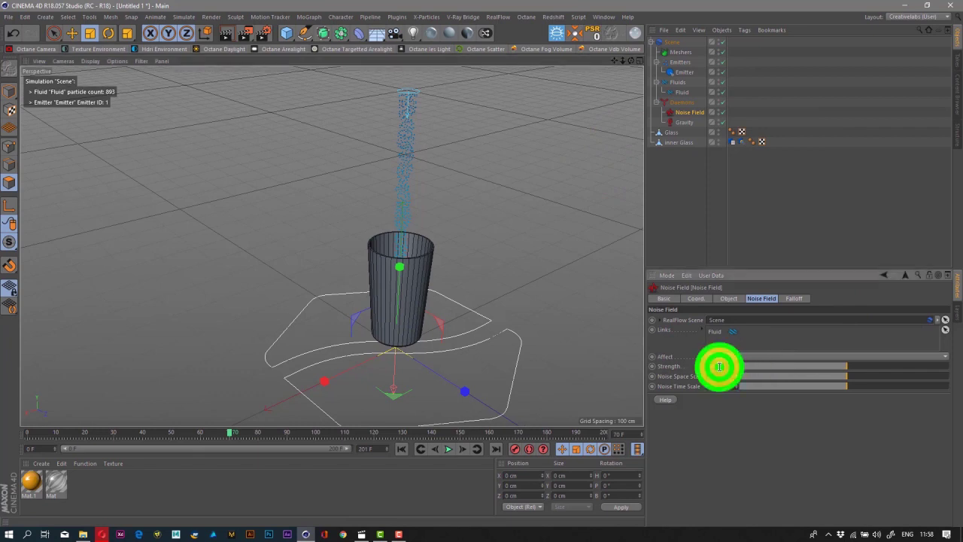
{"action": "left_click", "coordinate": [715, 471]}
Replay the simulation from the first frame and orbit around the glass to see the wobbling stream
{"action": "left_click", "coordinate": [402, 448]}
{"action": "left_click", "coordinate": [449, 449]}
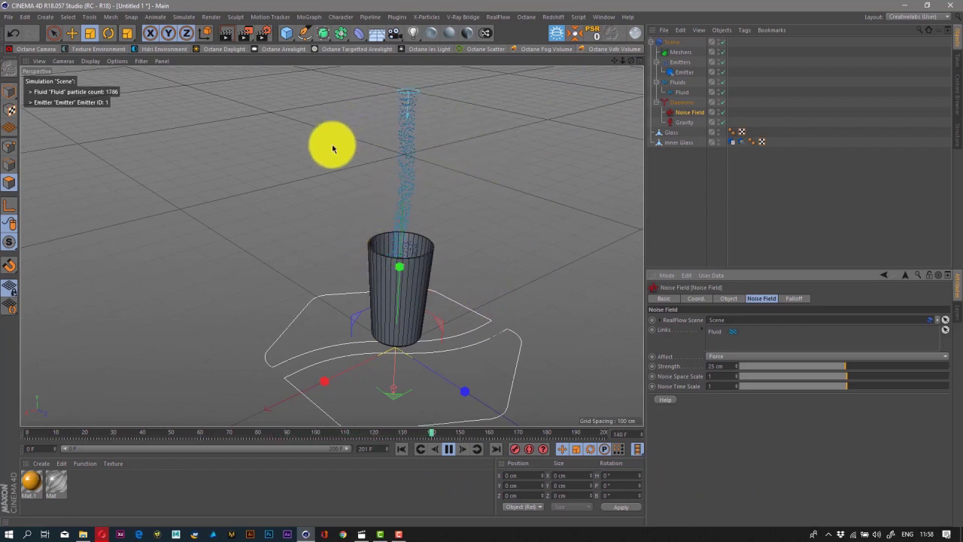
{"action": "left_click", "coordinate": [450, 450]}
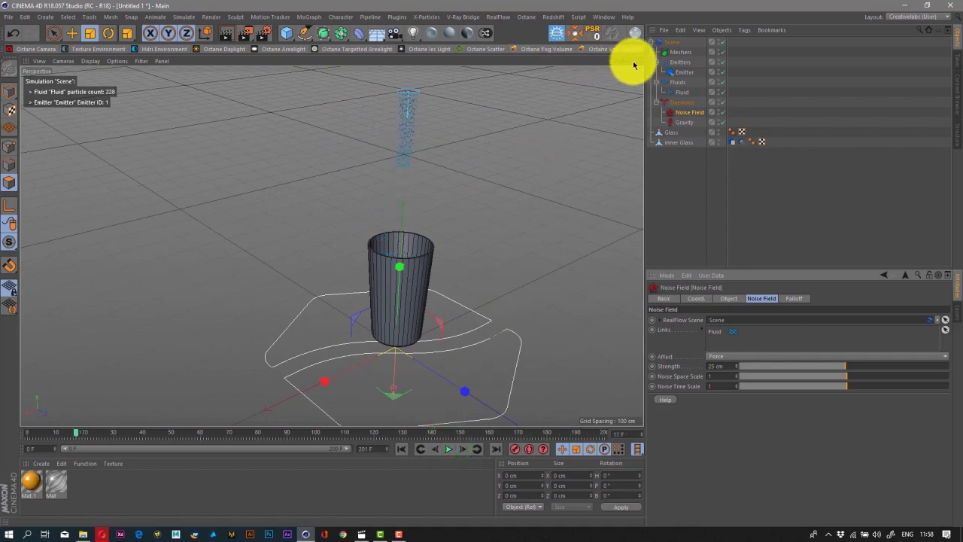
{"action": "left_click_drag", "start_coordinate": [631, 61], "coordinate": [331, 246]}
{"action": "left_click_drag", "start_coordinate": [482, 264], "coordinate": [655, 97]}
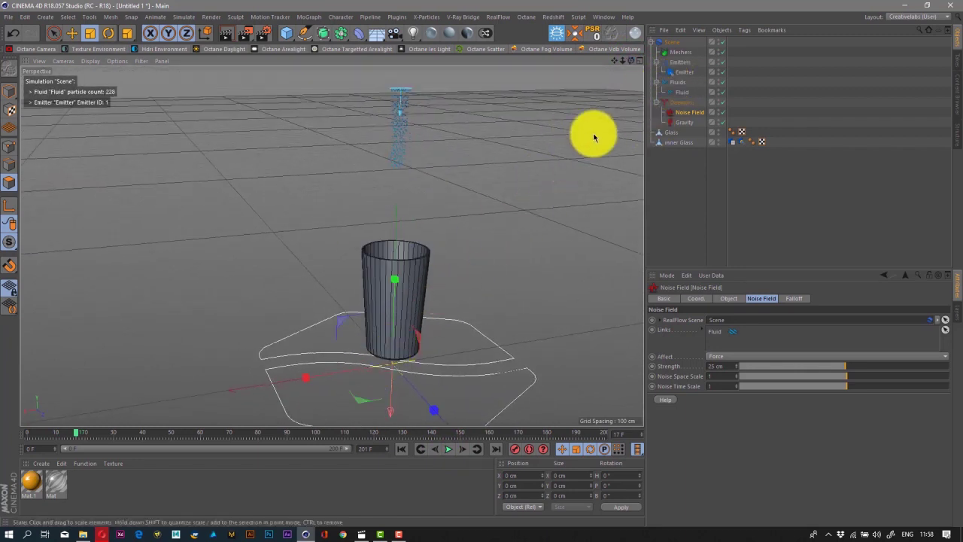
Keyframe the Emitter Speed at 200 cm near frame 71 and at 0 cm around frame 127
{"action": "left_click", "coordinate": [683, 72]}
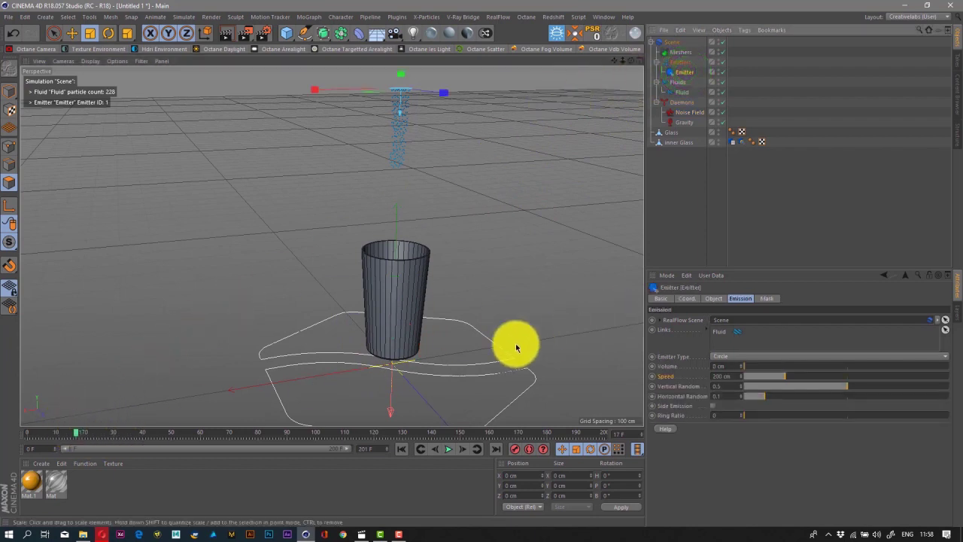
{"action": "left_click_drag", "start_coordinate": [80, 435], "coordinate": [369, 436]}
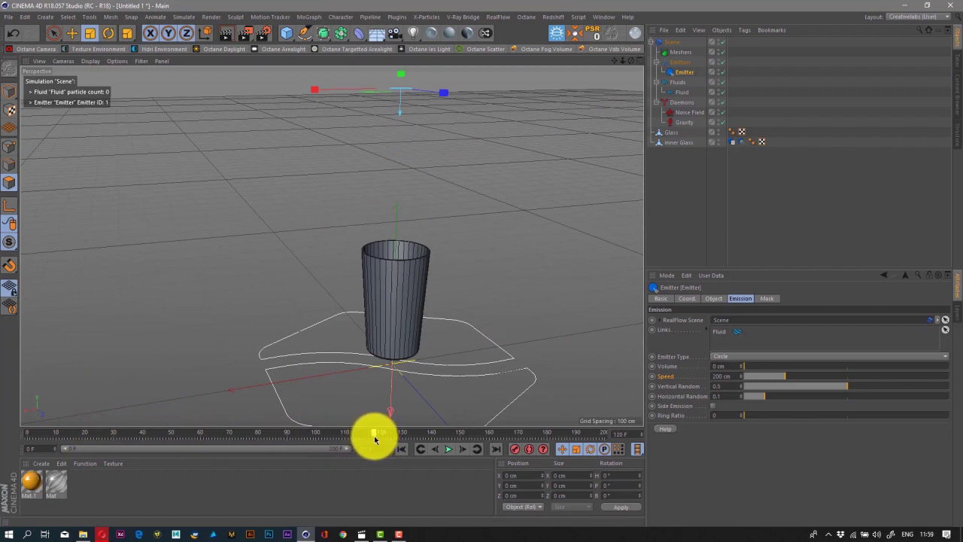
{"action": "left_click", "coordinate": [653, 379]}
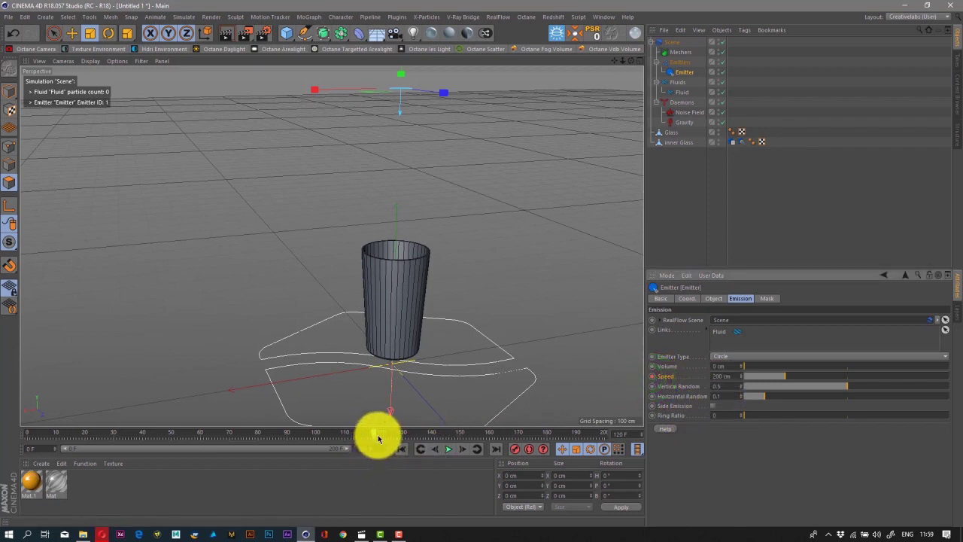
{"action": "left_click_drag", "start_coordinate": [378, 438], "coordinate": [399, 438]}
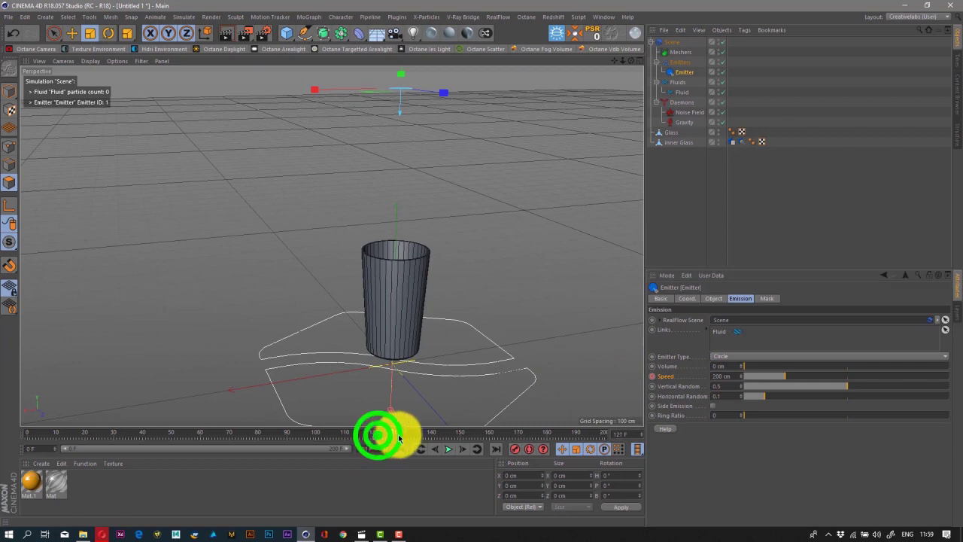
{"action": "left_click", "coordinate": [724, 374]}
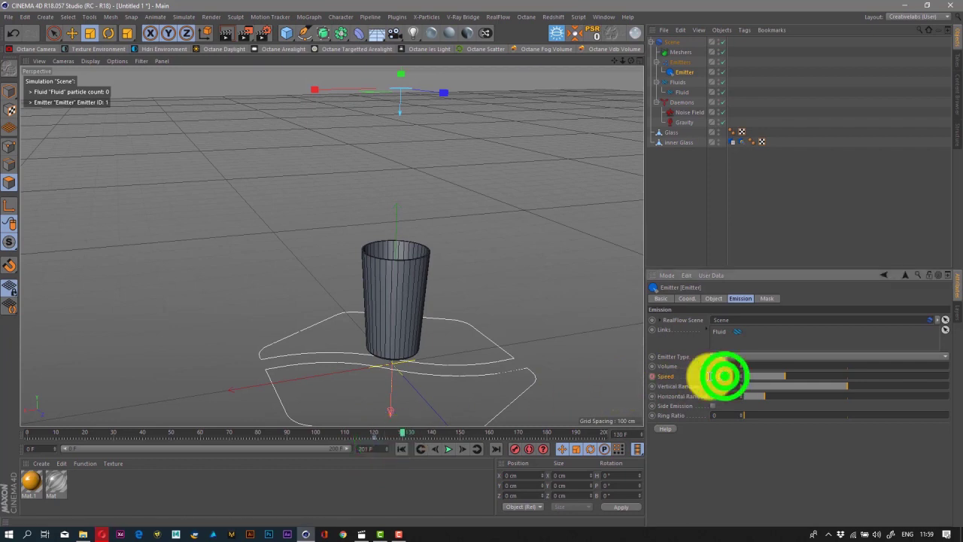
{"action": "left_click", "coordinate": [653, 375]}
Replay the simulation from the start to confirm the pour stops at 1577 particles
{"action": "left_click", "coordinate": [401, 449]}
{"action": "left_click", "coordinate": [447, 448]}
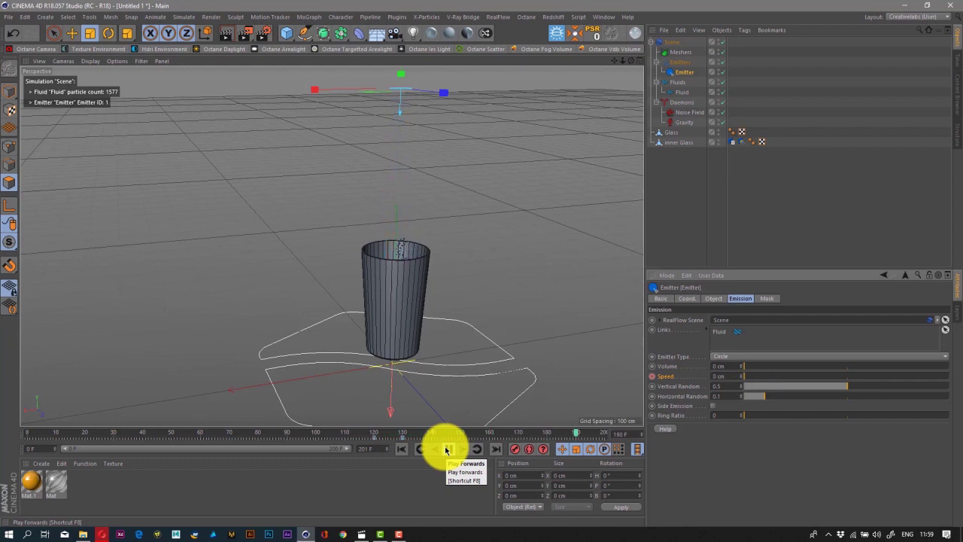
{"action": "left_click", "coordinate": [446, 449]}
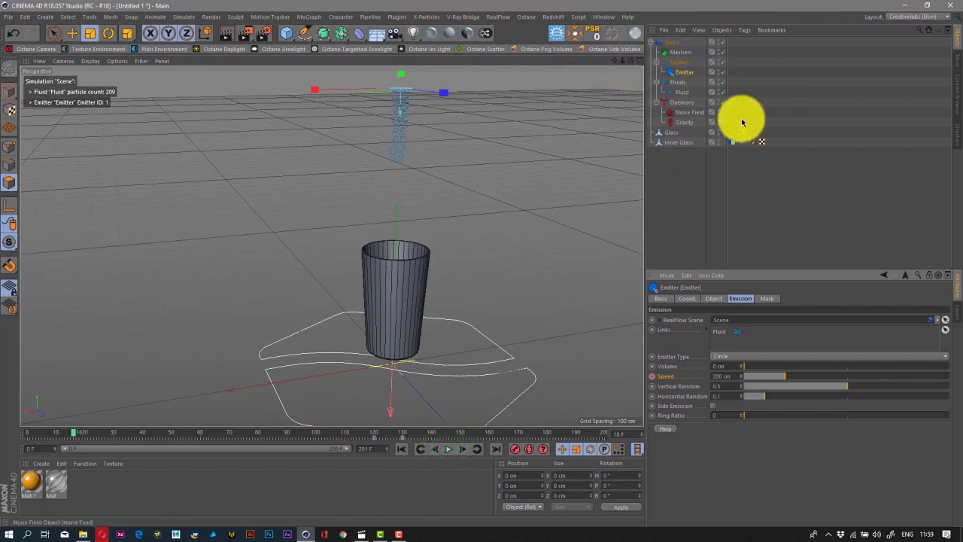
Add a RealFlow Mesher and replay the simulation from the start to generate the liquid mesh
{"action": "left_click", "coordinate": [507, 20]}
{"action": "left_click", "coordinate": [516, 83]}
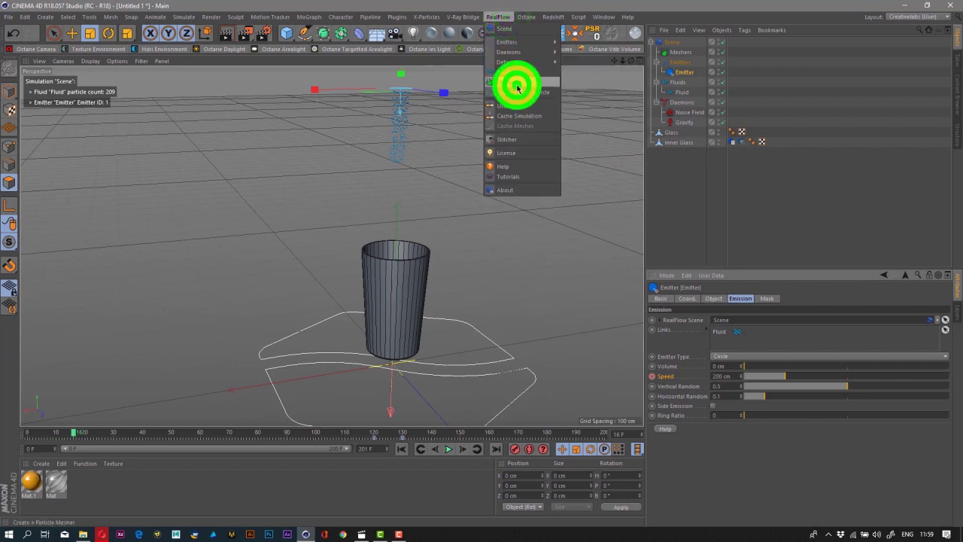
{"action": "left_click", "coordinate": [401, 449]}
{"action": "left_click", "coordinate": [452, 450]}
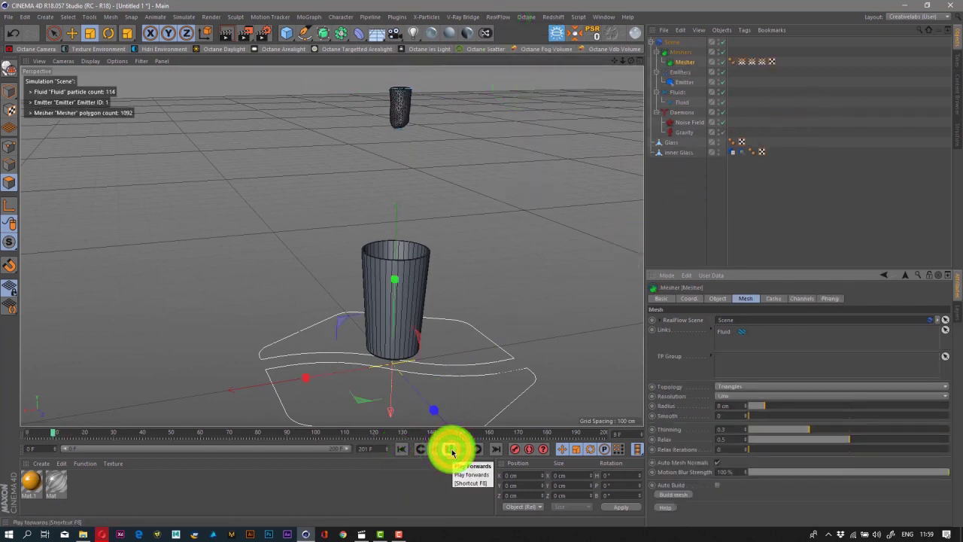
{"action": "left_click", "coordinate": [452, 450]}
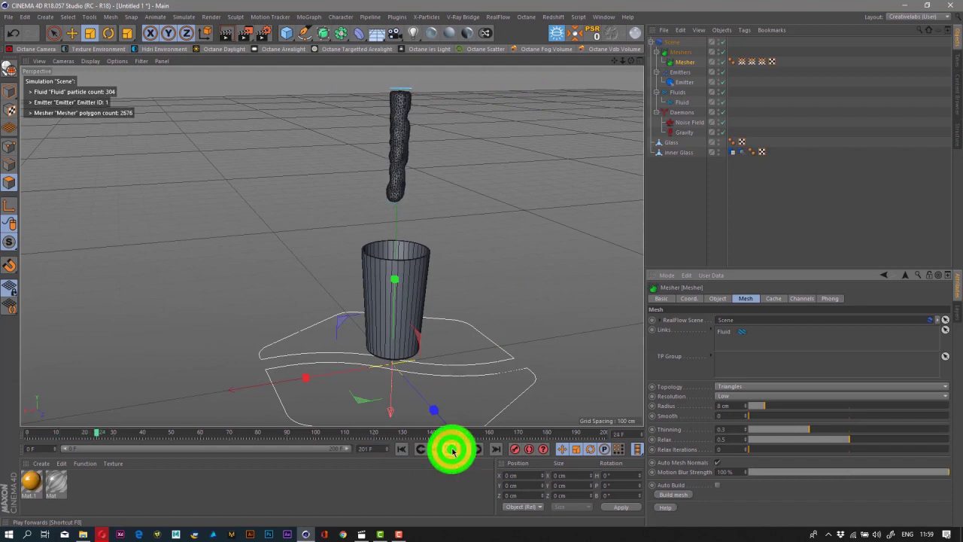
Set the Fluid's Resolution to 10
{"action": "left_click", "coordinate": [683, 103]}
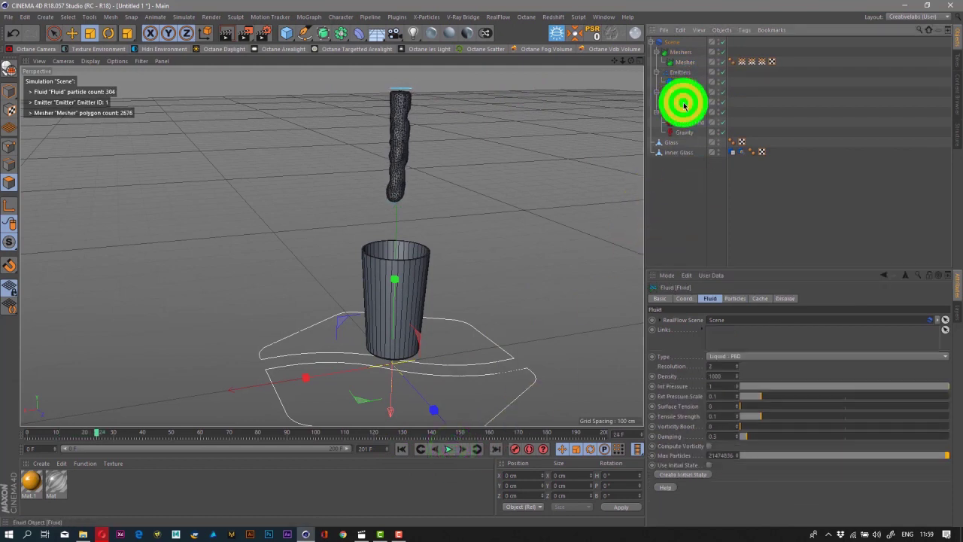
{"action": "left_click", "coordinate": [715, 366]}
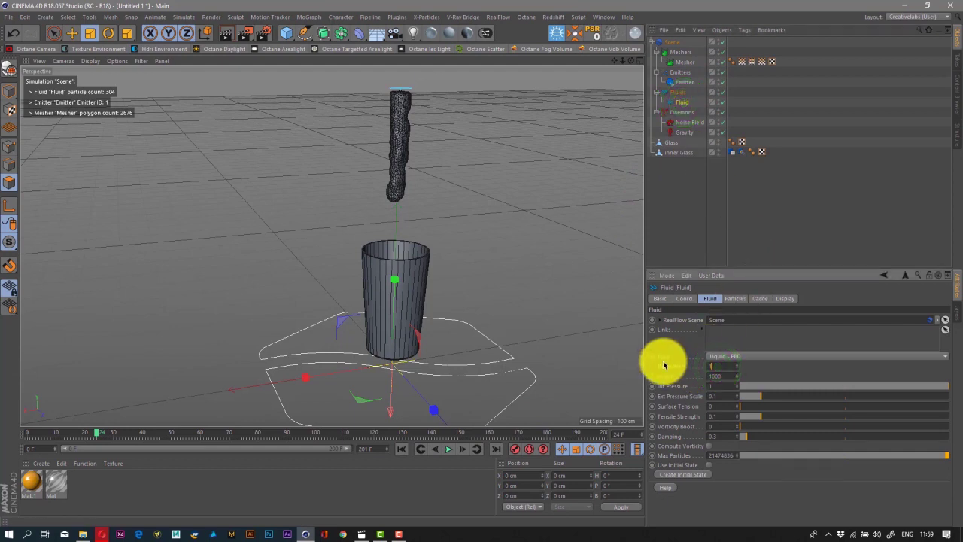
{"action": "type", "text": "0"}
{"action": "left_click", "coordinate": [754, 369]}
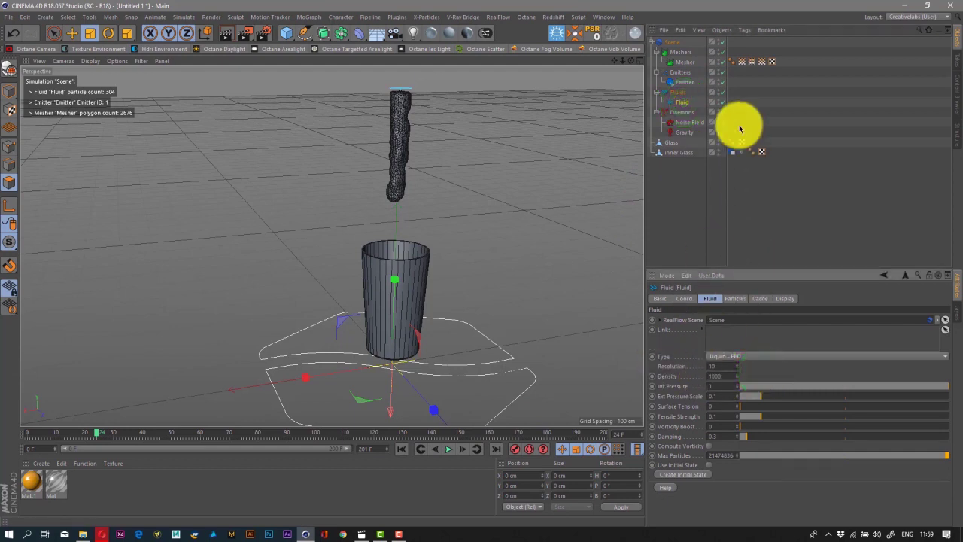
{"action": "left_click", "coordinate": [683, 83]}
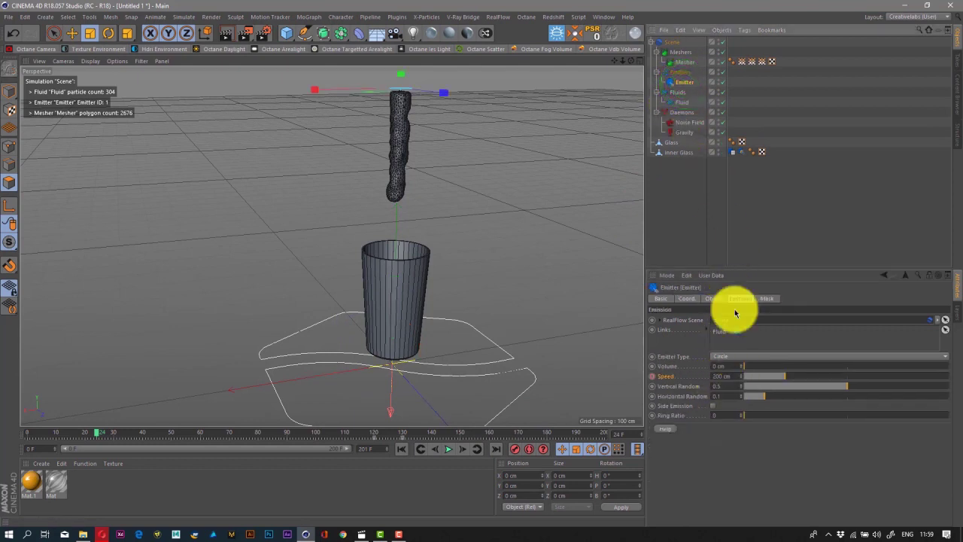
{"action": "left_click", "coordinate": [680, 101]}
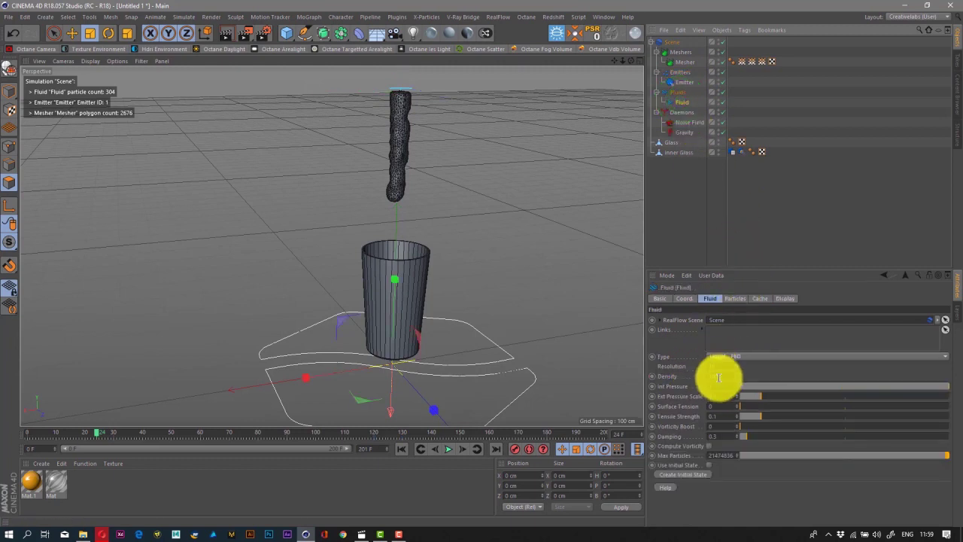
Set the Mesher's Radius to 4 cm and Smooth to 5 in its Mesh settings
{"action": "left_click", "coordinate": [690, 65]}
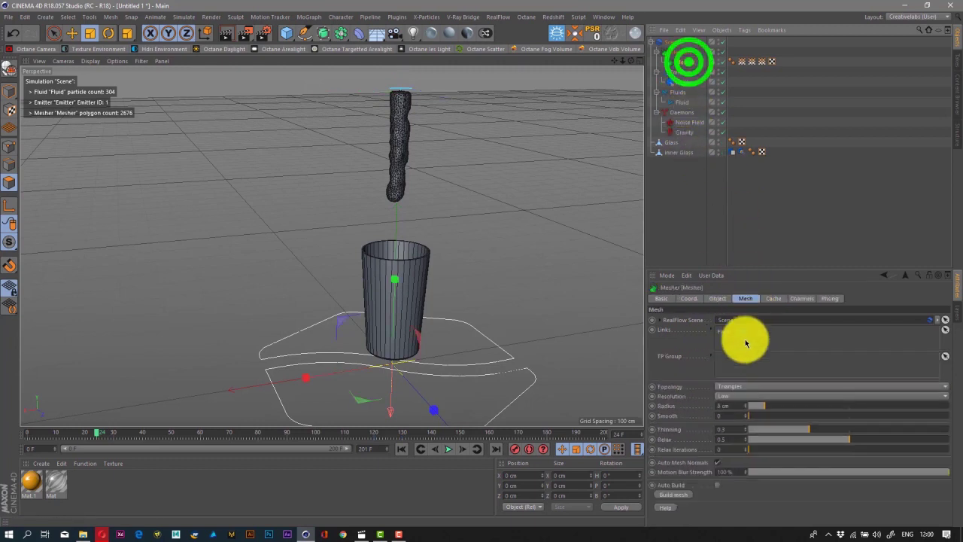
{"action": "left_click", "coordinate": [734, 405]}
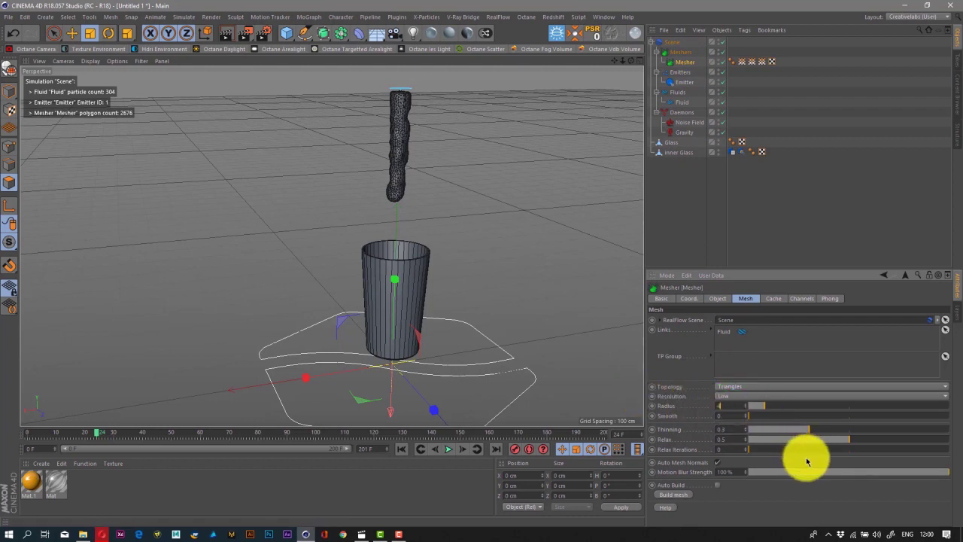
{"action": "left_click", "coordinate": [728, 399]}
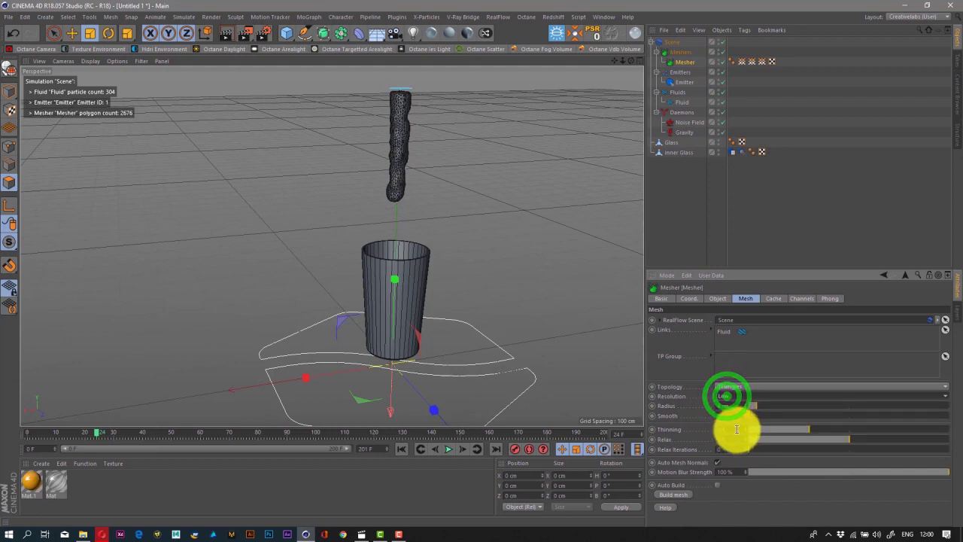
{"action": "left_click", "coordinate": [727, 415]}
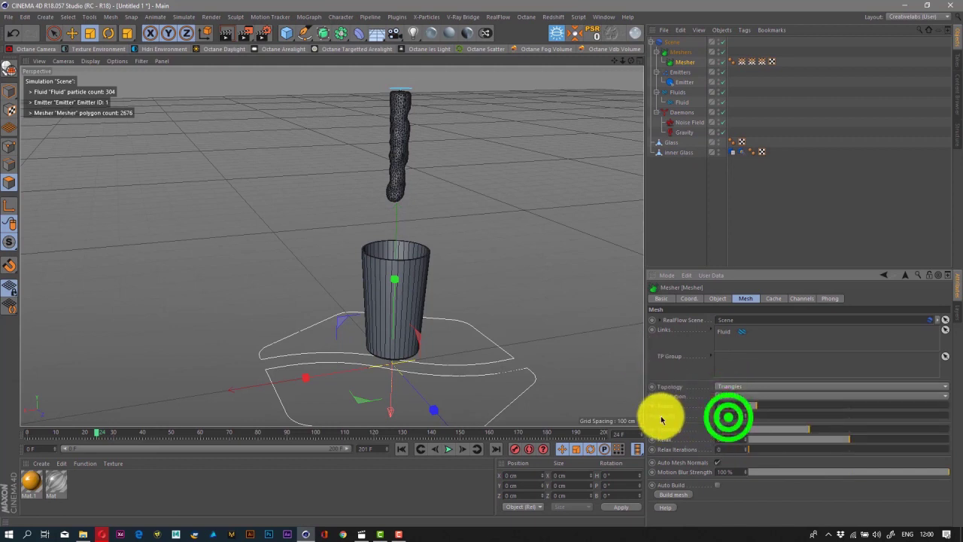
{"action": "left_click", "coordinate": [807, 453]}
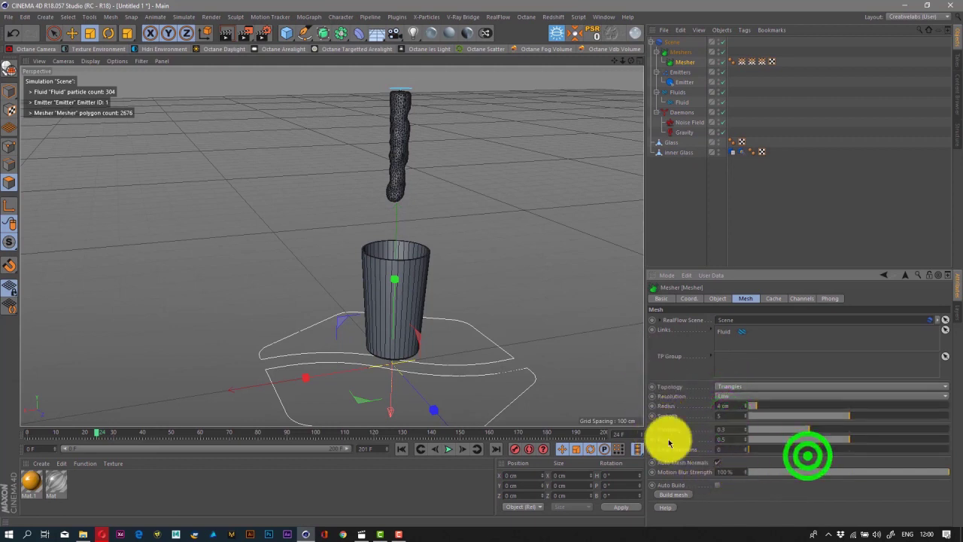
Replay the pour to about frame 74 to inspect the mesh, then raise Mesher Thinning to 0.5
{"action": "left_click", "coordinate": [402, 449]}
{"action": "left_click", "coordinate": [447, 450]}
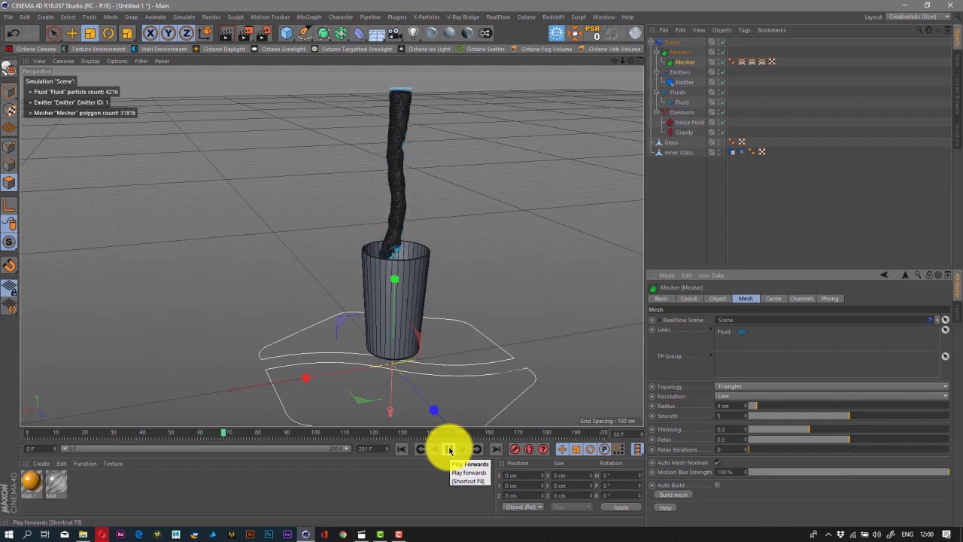
{"action": "left_click", "coordinate": [449, 450]}
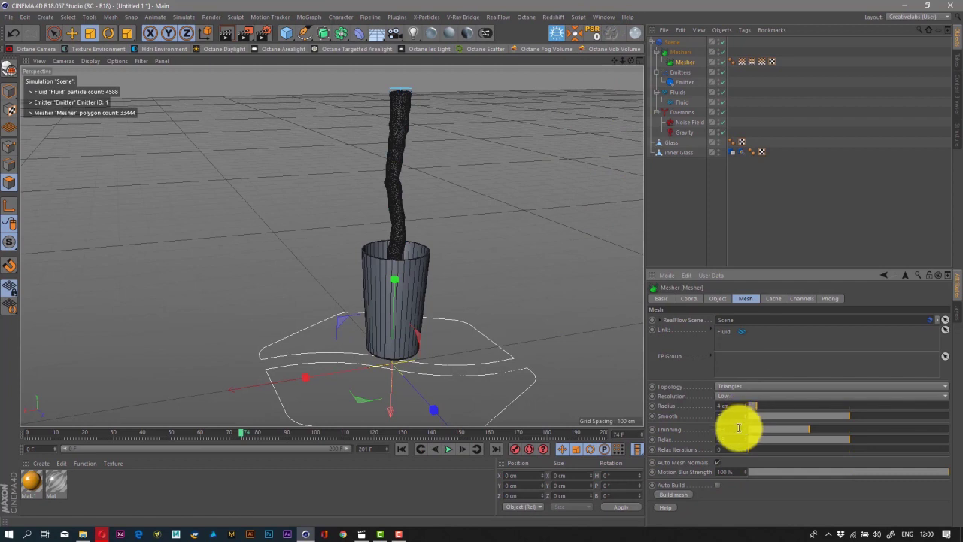
{"action": "left_click", "coordinate": [738, 428]}
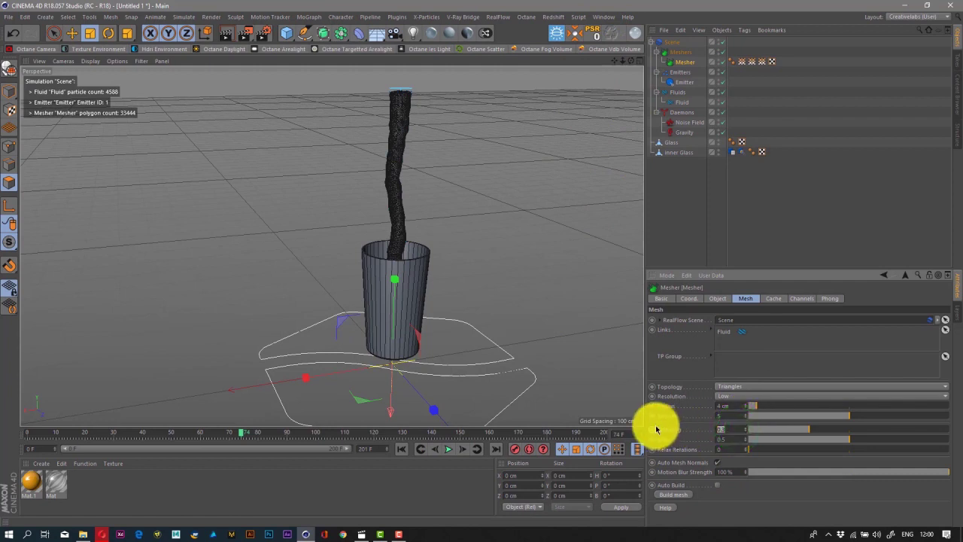
{"action": "left_click", "coordinate": [766, 499]}
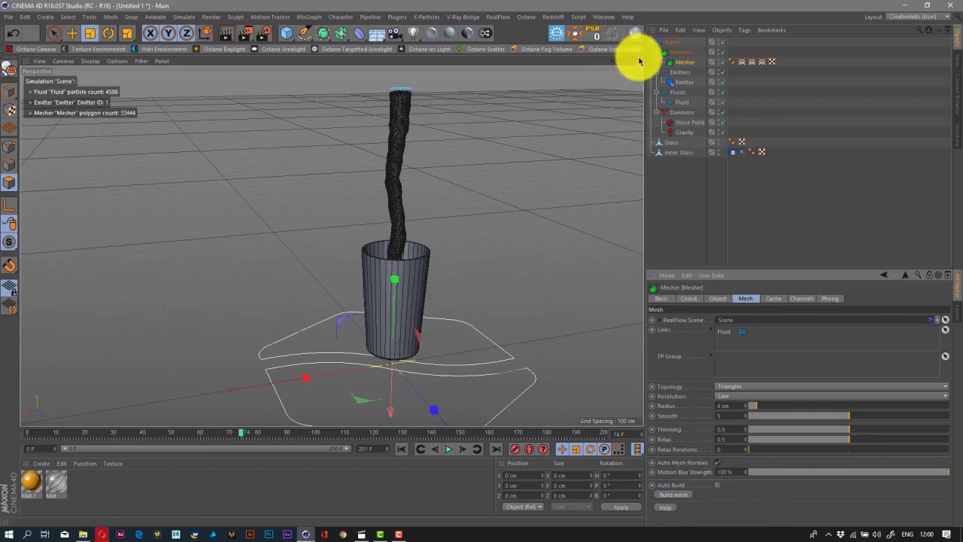
Look into the glass and replay the pour from frame 0, pausing at frame 47
{"action": "left_click_drag", "start_coordinate": [631, 61], "coordinate": [485, 263]}
{"action": "left_click_drag", "start_coordinate": [331, 246], "coordinate": [485, 301]}
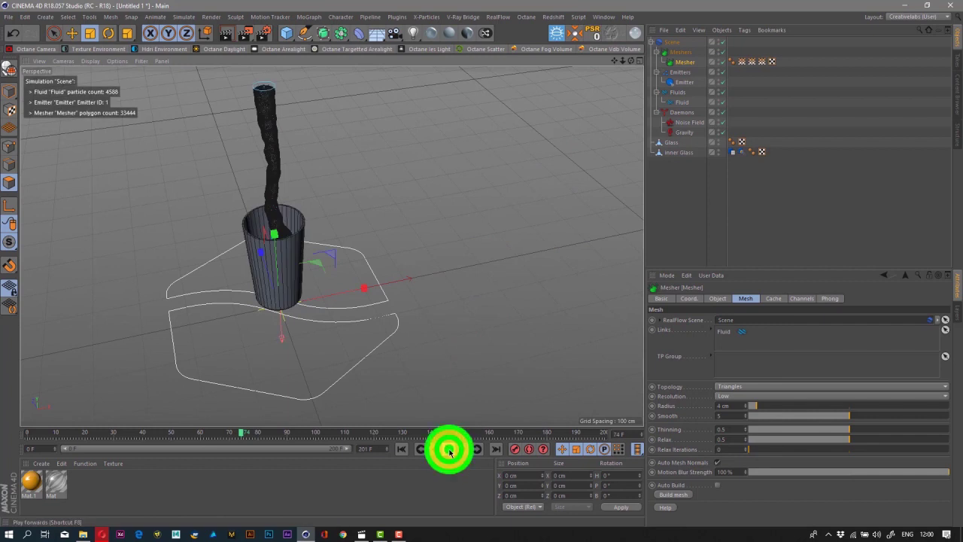
{"action": "left_click", "coordinate": [404, 449]}
{"action": "left_click", "coordinate": [449, 450]}
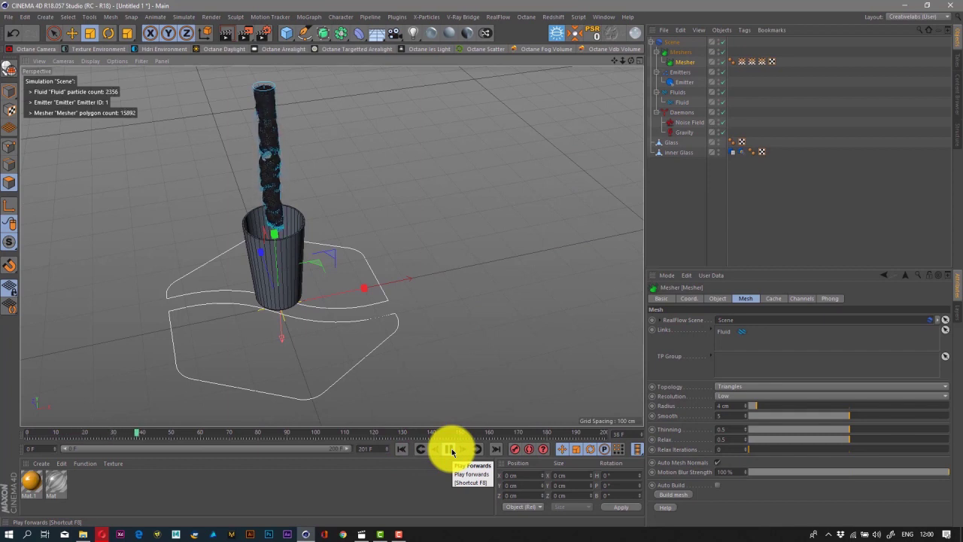
{"action": "left_click", "coordinate": [451, 449]}
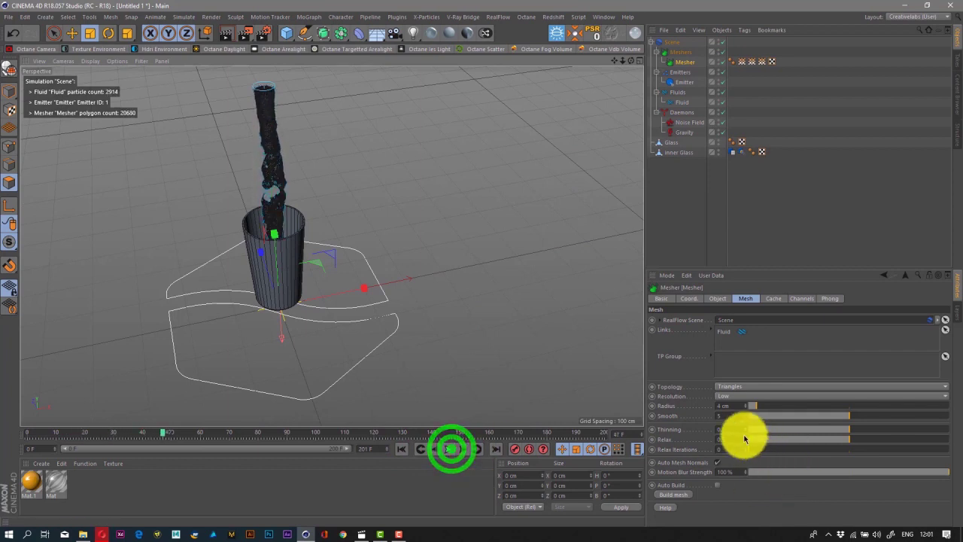
Set Mesher Smooth to 6 and replay the pour to frame 73
{"action": "left_click", "coordinate": [724, 414]}
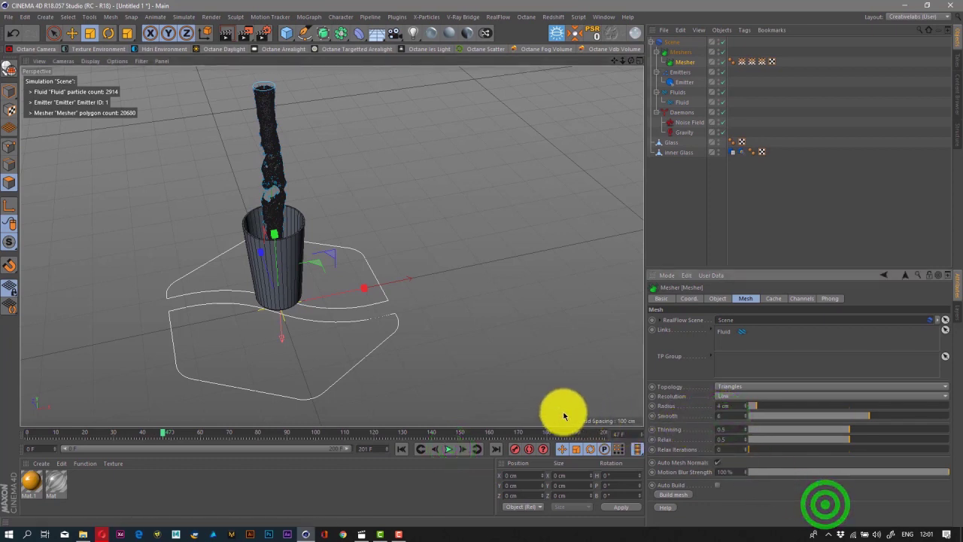
{"action": "left_click", "coordinate": [403, 449]}
{"action": "left_click", "coordinate": [449, 450]}
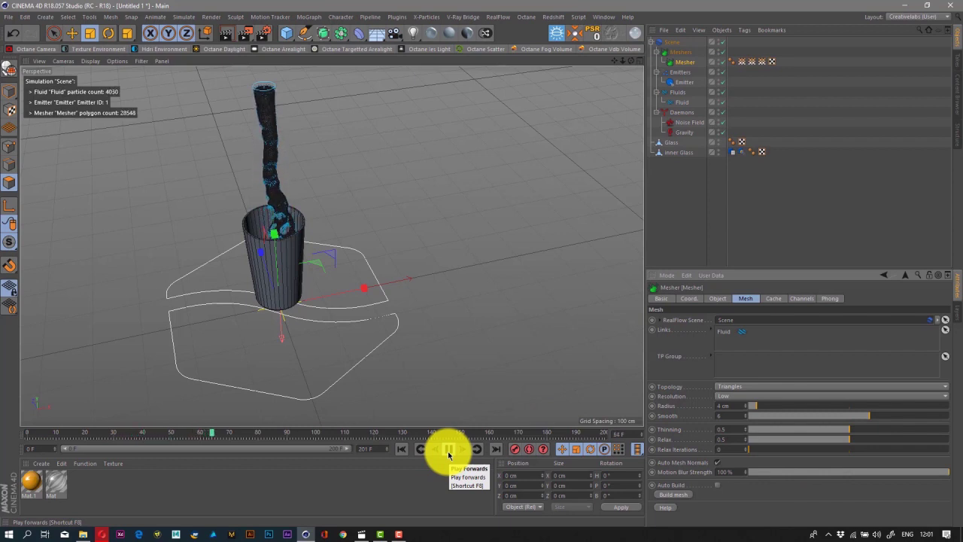
{"action": "left_click", "coordinate": [448, 450]}
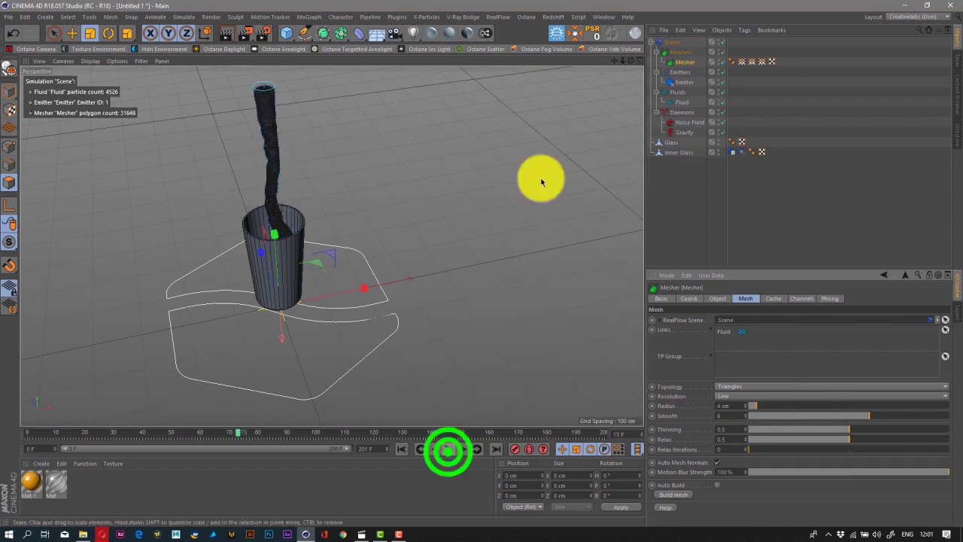
Inspect the 31648-polygon liquid mesh up close, then select both existing materials
{"action": "left_click_drag", "start_coordinate": [630, 59], "coordinate": [473, 263]}
{"action": "left_click_drag", "start_coordinate": [332, 246], "coordinate": [331, 246]}
{"action": "left_click_drag", "start_coordinate": [488, 261], "coordinate": [573, 219]}
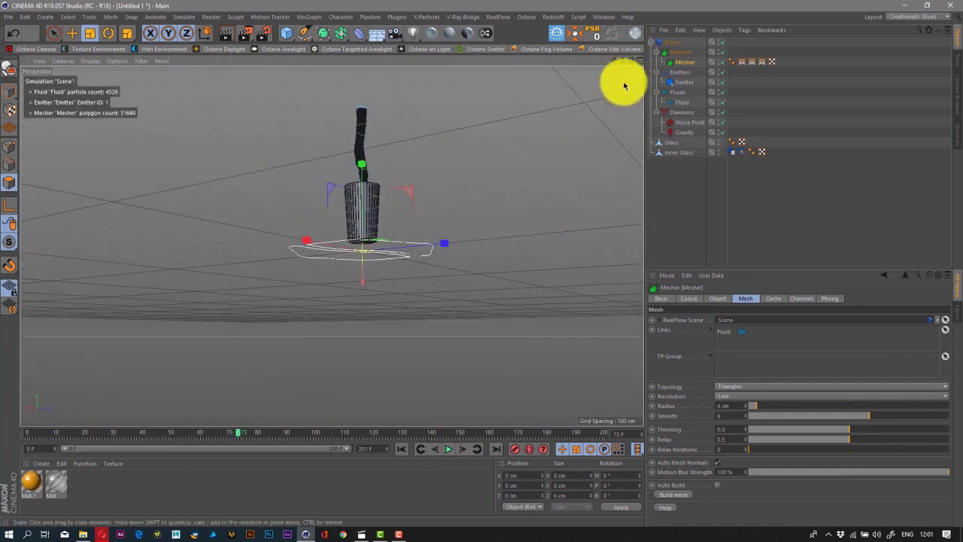
{"action": "left_click", "coordinate": [632, 58]}
{"action": "left_click_drag", "start_coordinate": [633, 66], "coordinate": [478, 262]}
{"action": "left_click_drag", "start_coordinate": [527, 234], "coordinate": [508, 266]}
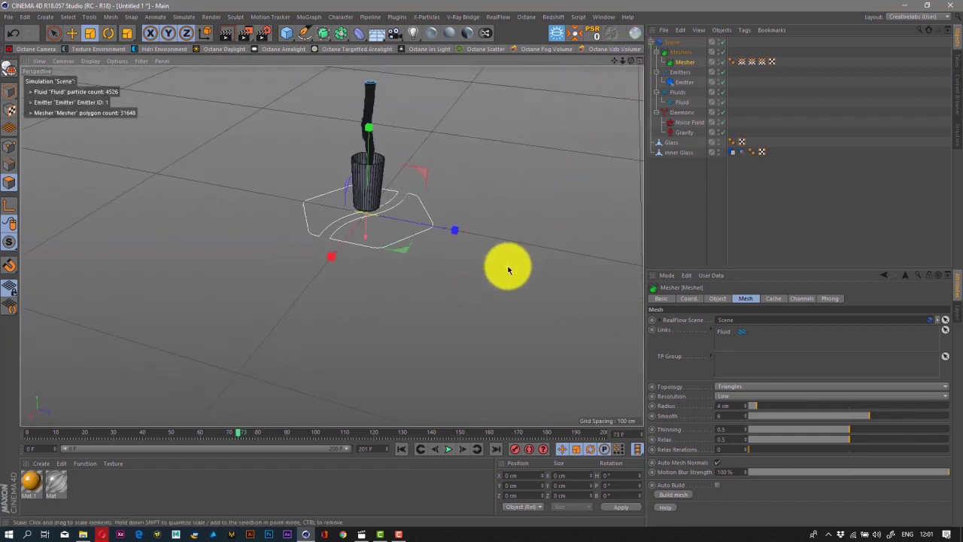
{"action": "scroll", "coordinate": [376, 79], "scroll_direction": "up", "scroll_amount": 5}
{"action": "scroll", "coordinate": [374, 80], "scroll_direction": "up", "scroll_amount": 5}
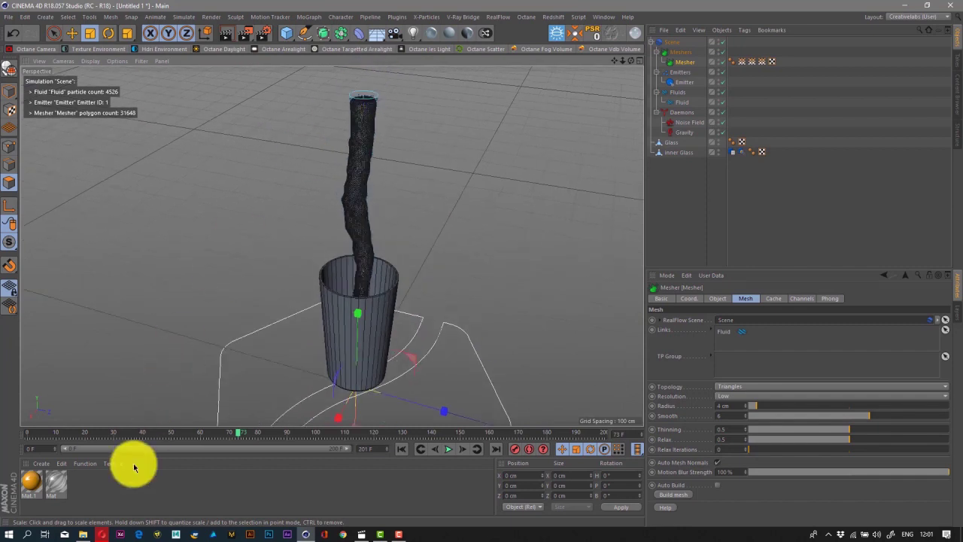
{"action": "left_click_drag", "start_coordinate": [157, 492], "coordinate": [26, 484]}
Delete both old materials and create a new material, Mat, for editing
{"action": "key", "text": "Delete"}
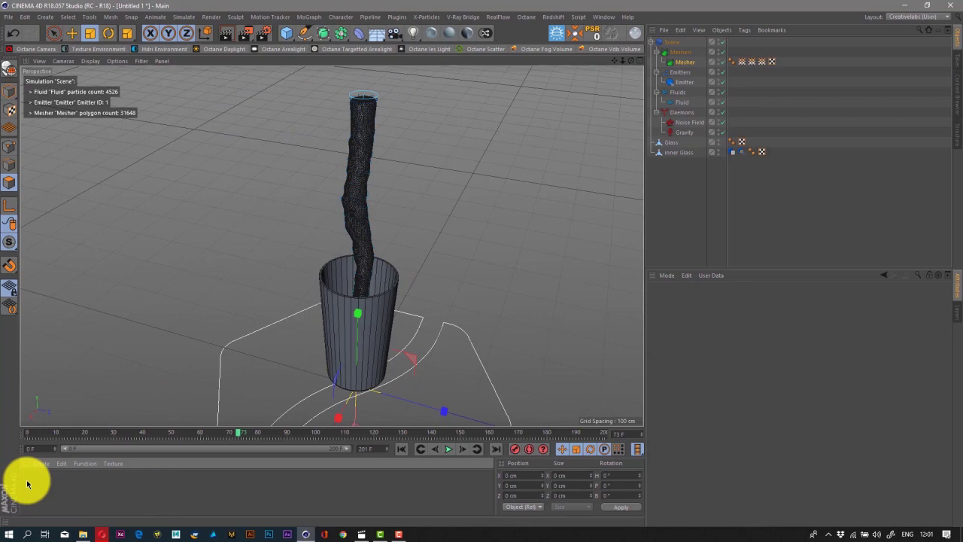
{"action": "double_click", "coordinate": [27, 483]}
{"action": "double_click", "coordinate": [30, 482]}
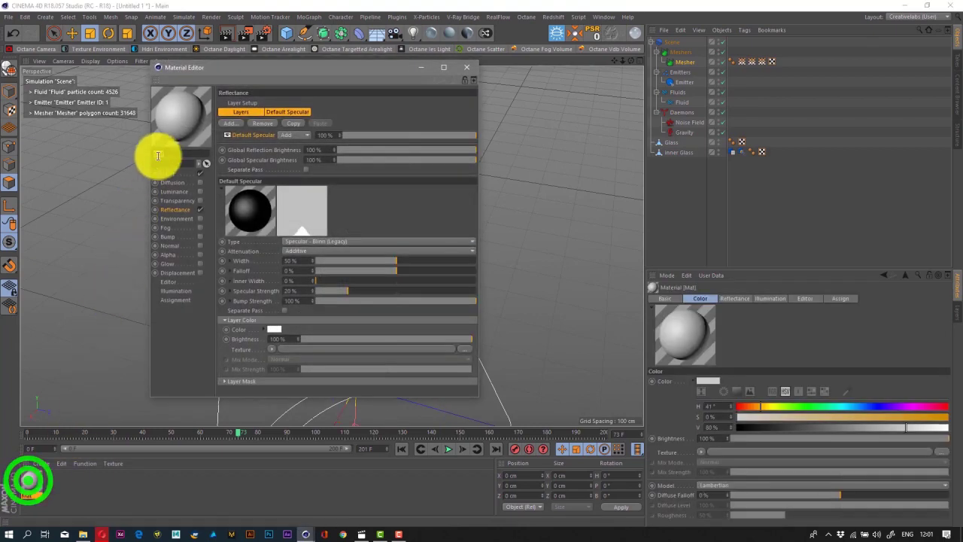
Enable Mat's transparency with the Glass refraction preset (1.517), after briefly trying 1.333
{"action": "left_click", "coordinate": [199, 200]}
{"action": "left_click", "coordinate": [309, 170]}
{"action": "left_click", "coordinate": [307, 230]}
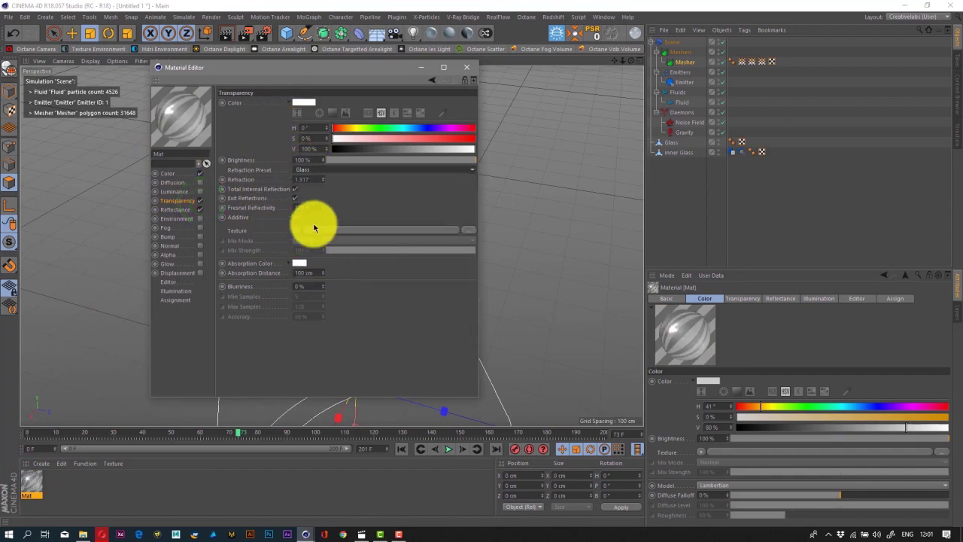
{"action": "left_click", "coordinate": [315, 179]}
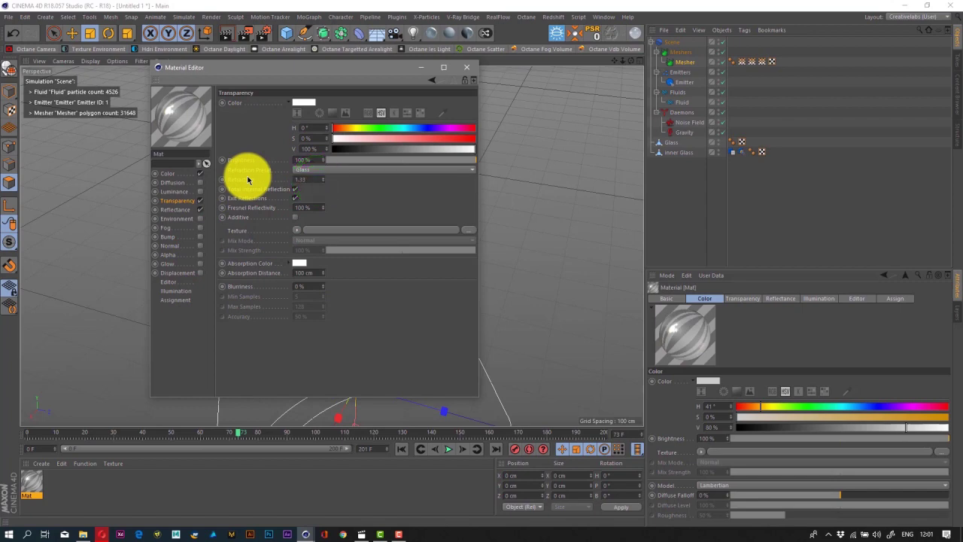
{"action": "type", "text": "1.333"}
{"action": "left_click", "coordinate": [368, 207]}
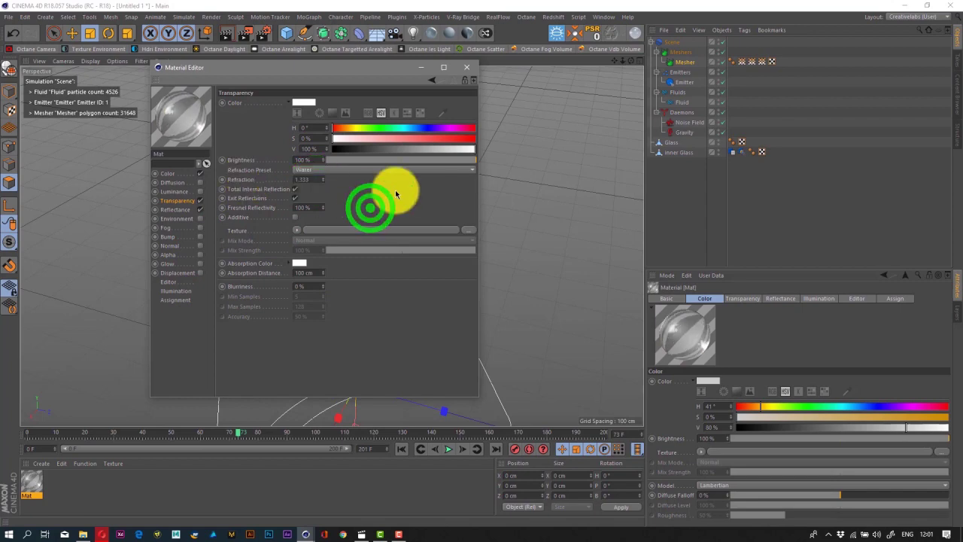
{"action": "left_click", "coordinate": [317, 171]}
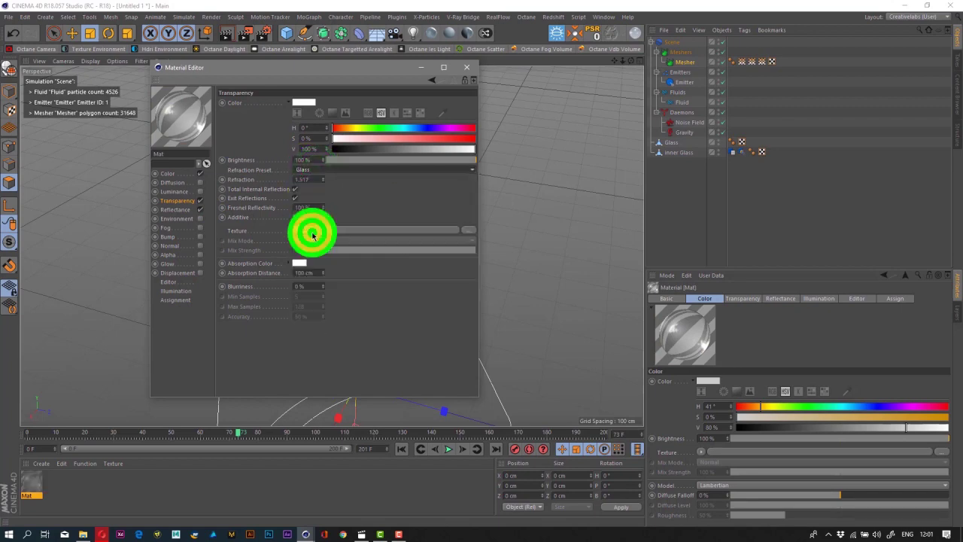
{"action": "left_click", "coordinate": [368, 204]}
Apply Mat to the Glass object
{"action": "left_click", "coordinate": [465, 66]}
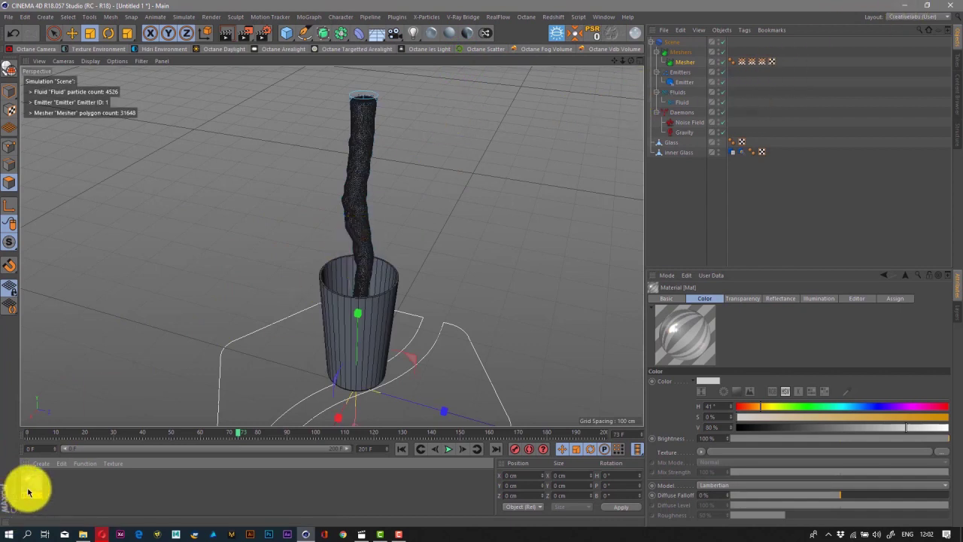
{"action": "left_click_drag", "start_coordinate": [28, 491], "coordinate": [670, 142]}
{"action": "left_click_drag", "start_coordinate": [34, 483], "coordinate": [673, 155]}
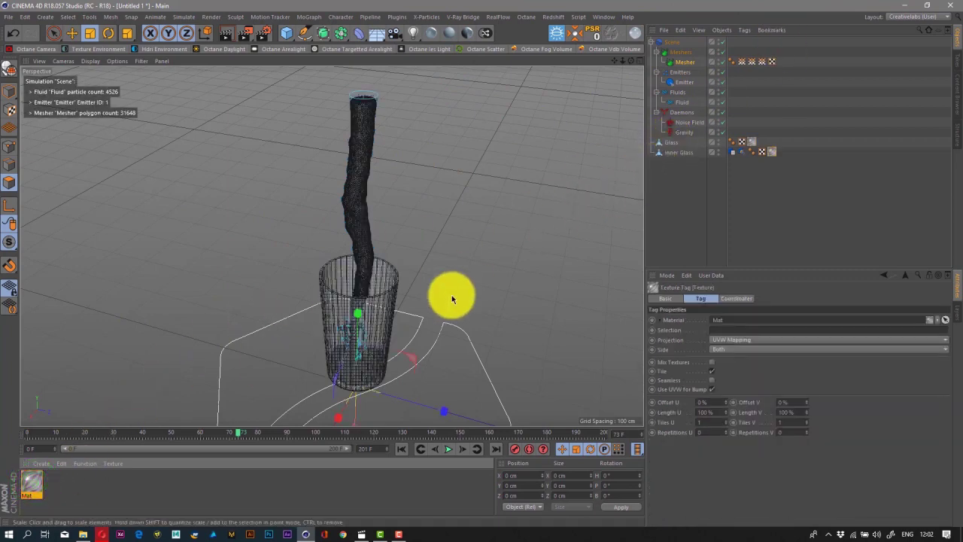
Apply the glass material to Inner Glass and create a second material, Mat.1
{"action": "left_click", "coordinate": [155, 522]}
{"action": "double_click", "coordinate": [75, 487]}
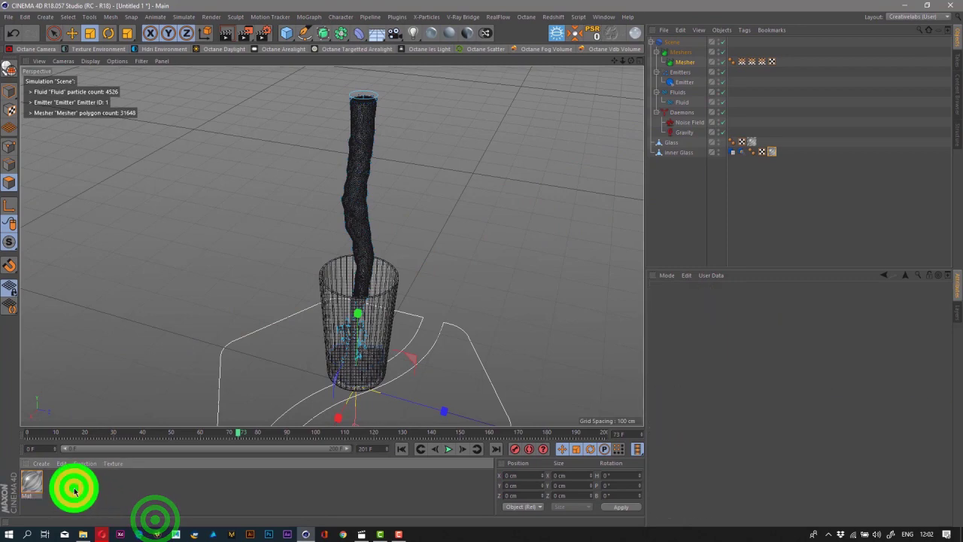
{"action": "double_click", "coordinate": [23, 473]}
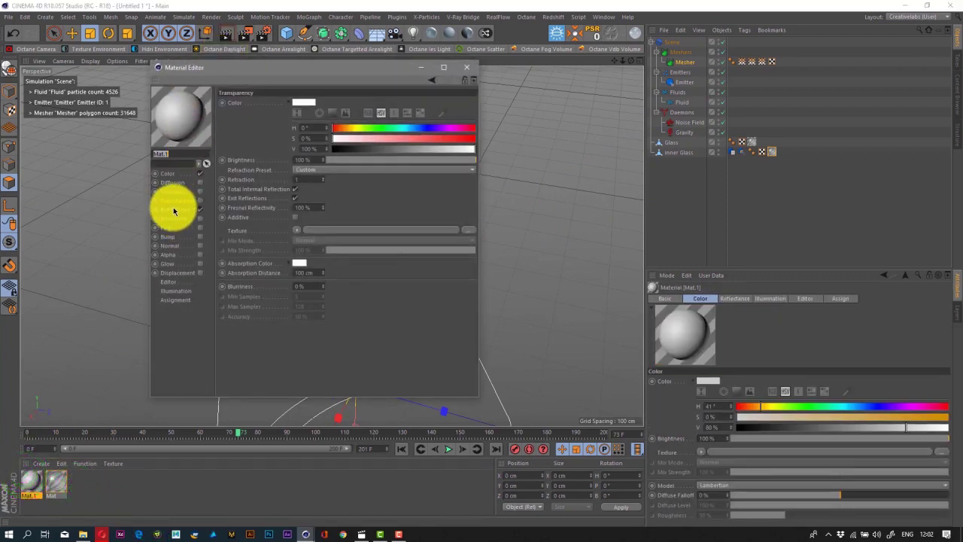
Give Mat.1 transparency with the Water refraction preset and a fully saturated yellow colour (hue 58°)
{"action": "left_click", "coordinate": [170, 174]}
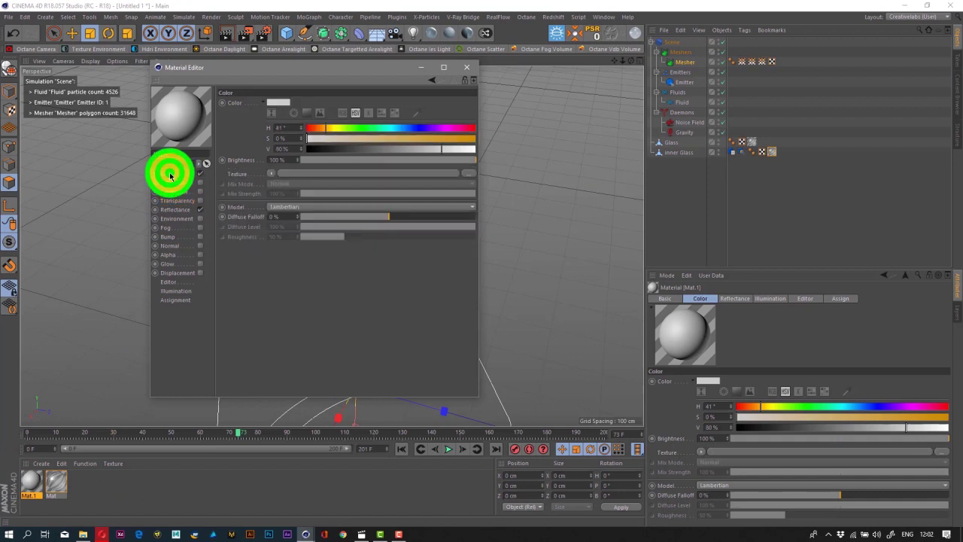
{"action": "left_click", "coordinate": [201, 201]}
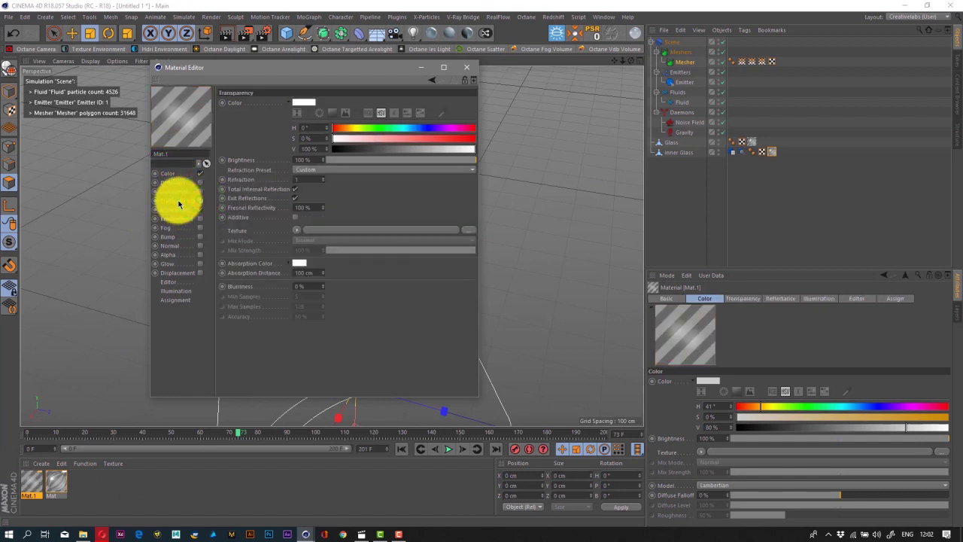
{"action": "left_click", "coordinate": [307, 169]}
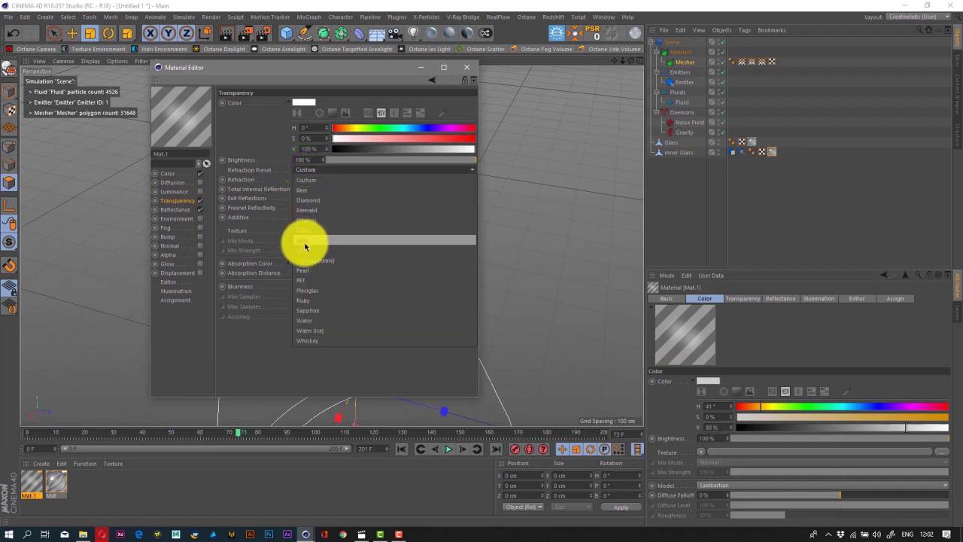
{"action": "left_click", "coordinate": [312, 321]}
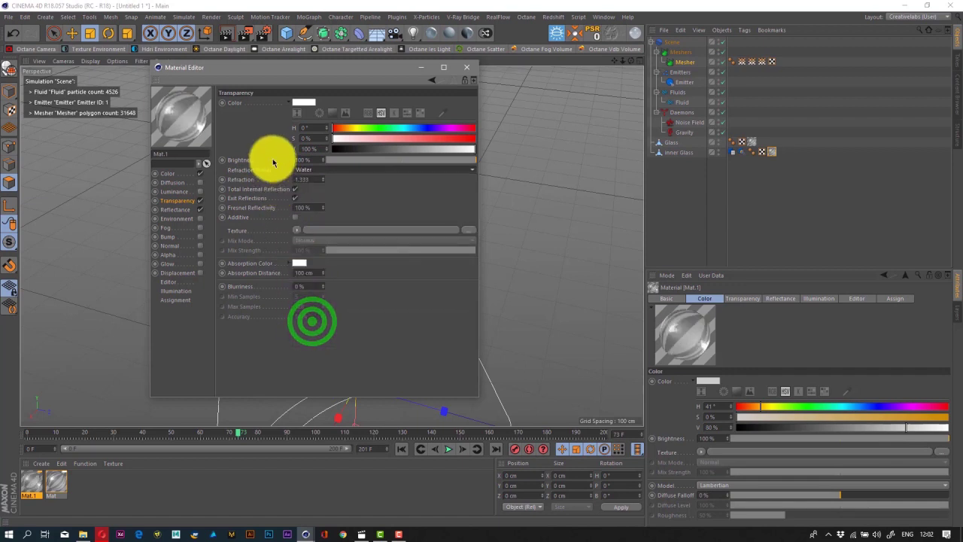
{"action": "left_click", "coordinate": [361, 129]}
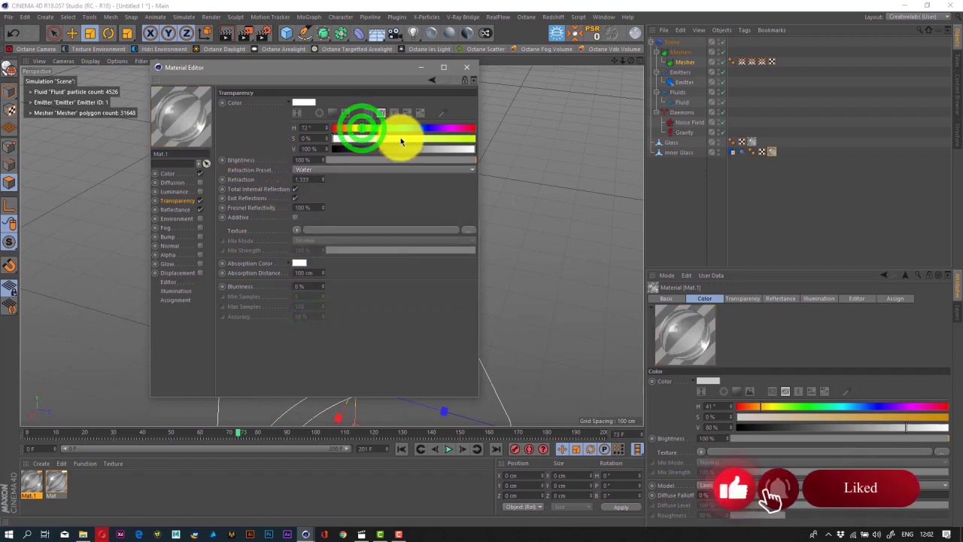
{"action": "left_click_drag", "start_coordinate": [422, 138], "coordinate": [485, 139]}
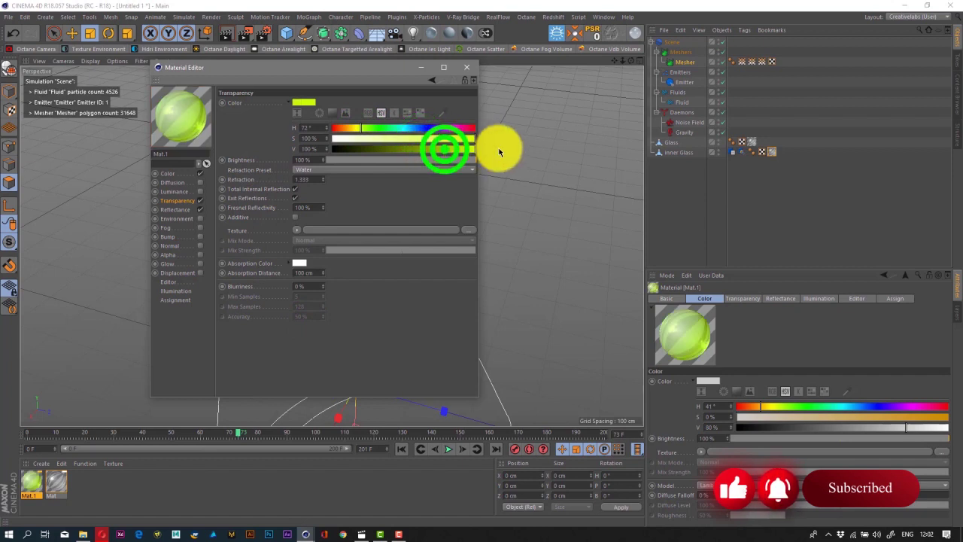
{"action": "left_click", "coordinate": [310, 102]}
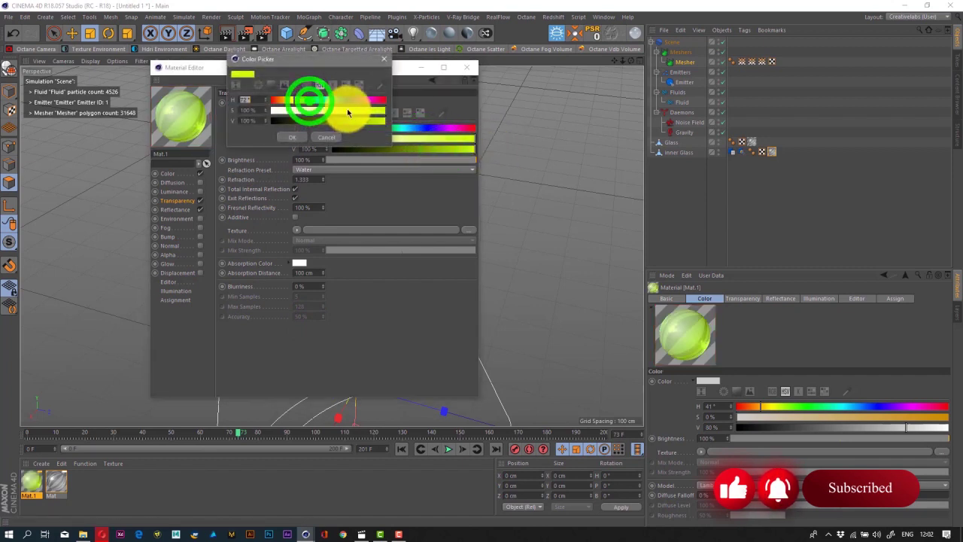
{"action": "left_click", "coordinate": [290, 100]}
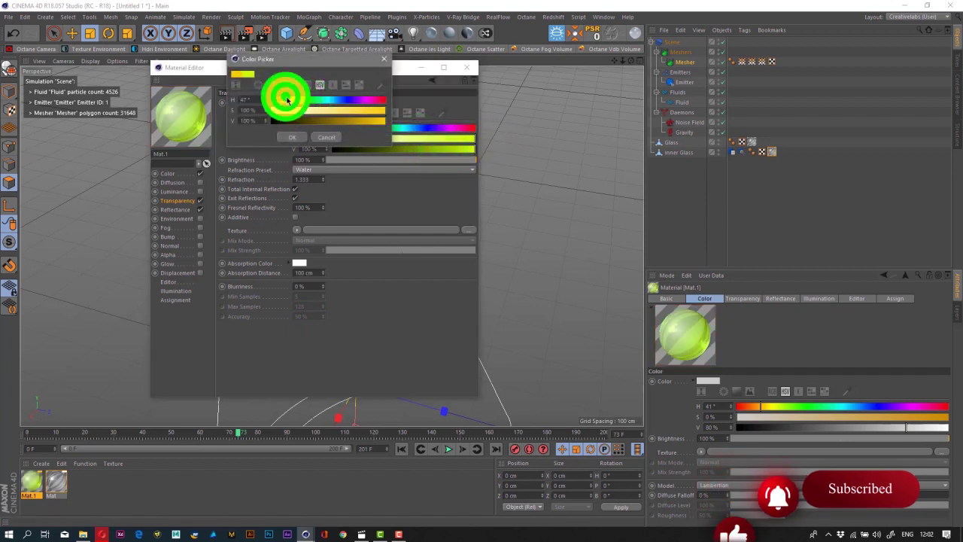
{"action": "left_click", "coordinate": [294, 138]}
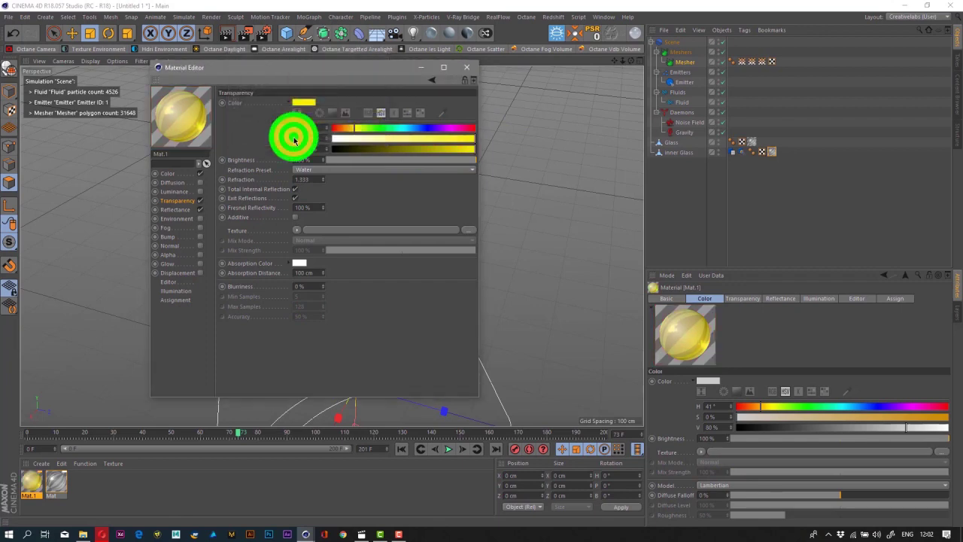
Apply Mat.1 to the Mesher fluid and render the viewport to preview it
{"action": "left_click", "coordinate": [468, 68]}
{"action": "left_click_drag", "start_coordinate": [31, 490], "coordinate": [314, 209]}
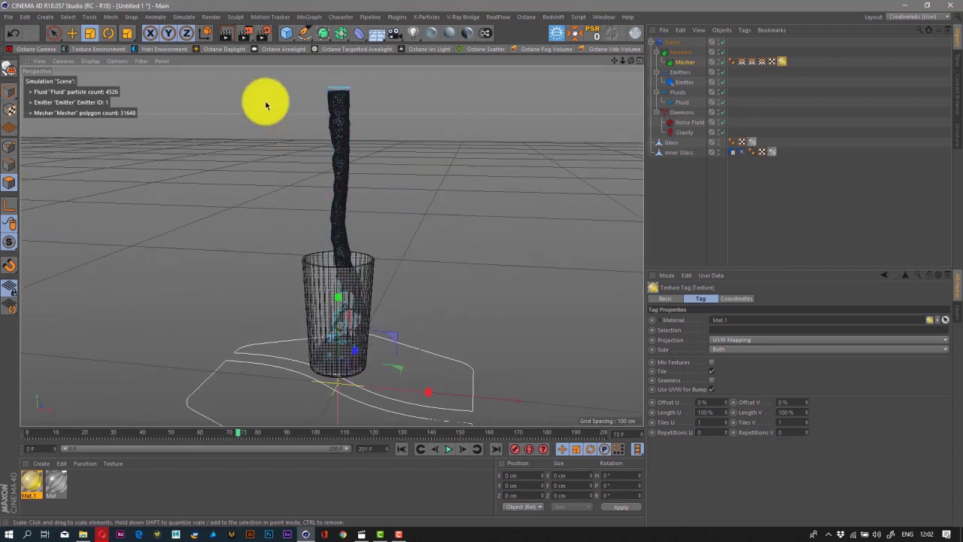
{"action": "left_click", "coordinate": [230, 34]}
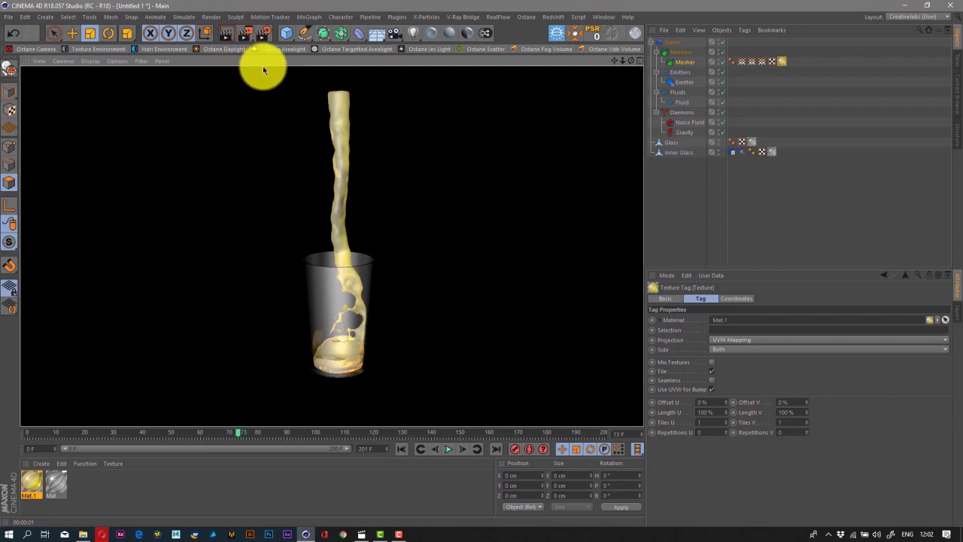
Add a light and move it up and out to the left of the glass
{"action": "left_click", "coordinate": [456, 106]}
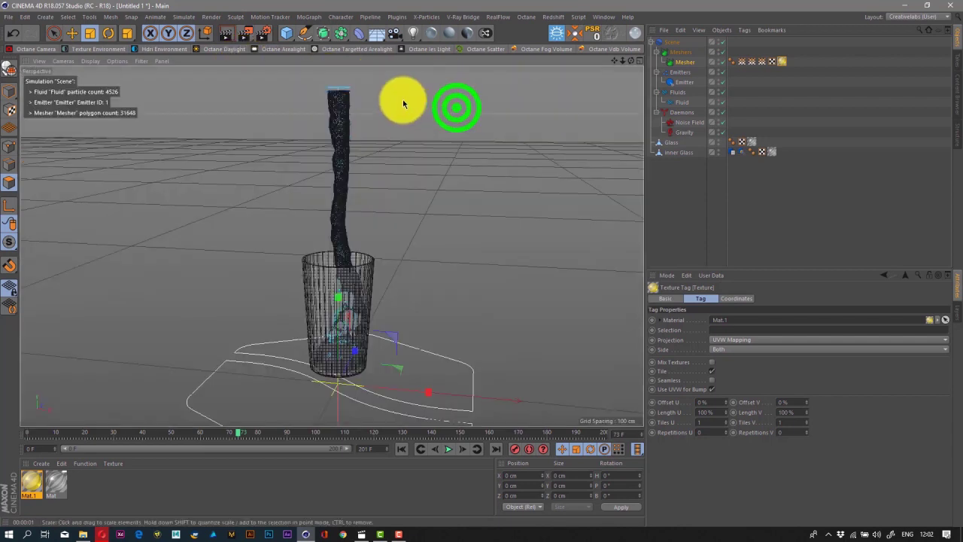
{"action": "left_click", "coordinate": [416, 35]}
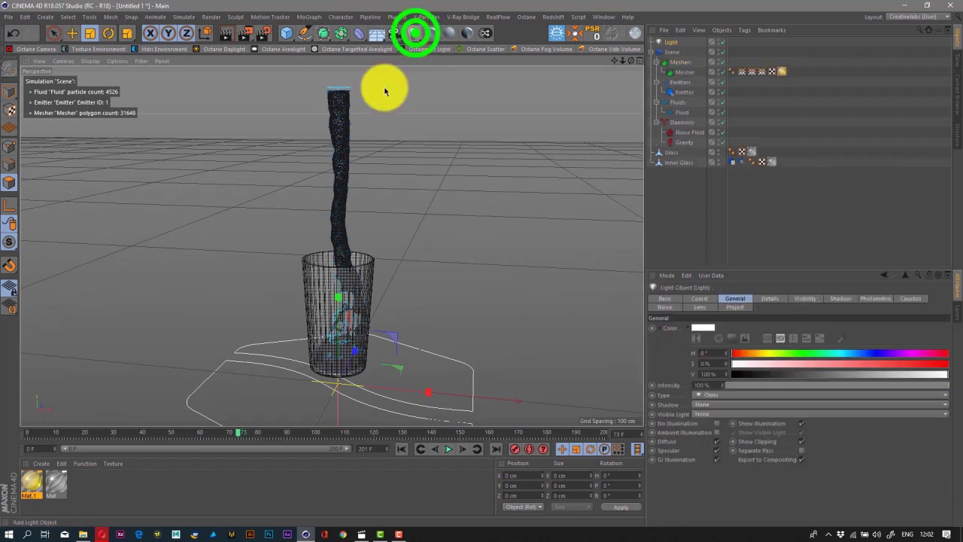
{"action": "left_click", "coordinate": [72, 33]}
{"action": "left_click_drag", "start_coordinate": [335, 307], "coordinate": [347, 188]}
{"action": "left_click_drag", "start_coordinate": [409, 261], "coordinate": [157, 271]}
{"action": "scroll", "coordinate": [368, 277], "scroll_direction": "down", "scroll_amount": 5}
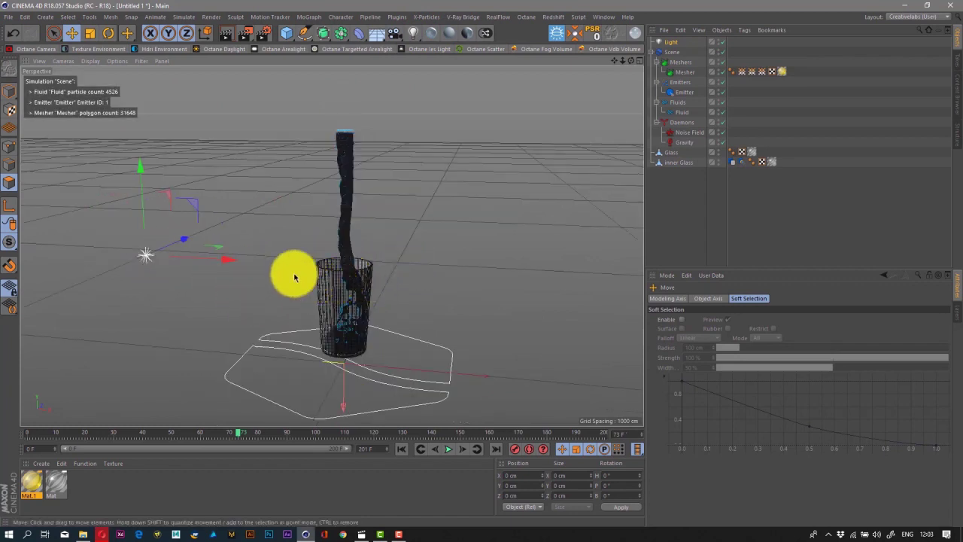
{"action": "mouse_move", "coordinate": [226, 260]}
{"action": "left_mouse_down"}
{"action": "mouse_move", "coordinate": [161, 256]}
{"action": "mouse_move", "coordinate": [474, 263]}
{"action": "mouse_move", "coordinate": [650, 254]}
{"action": "mouse_move", "coordinate": [483, 264]}
{"action": "left_mouse_up"}
Duplicate the light, raise Light.2 higher above the glass, and add a Sky object
{"action": "left_click", "coordinate": [284, 209]}
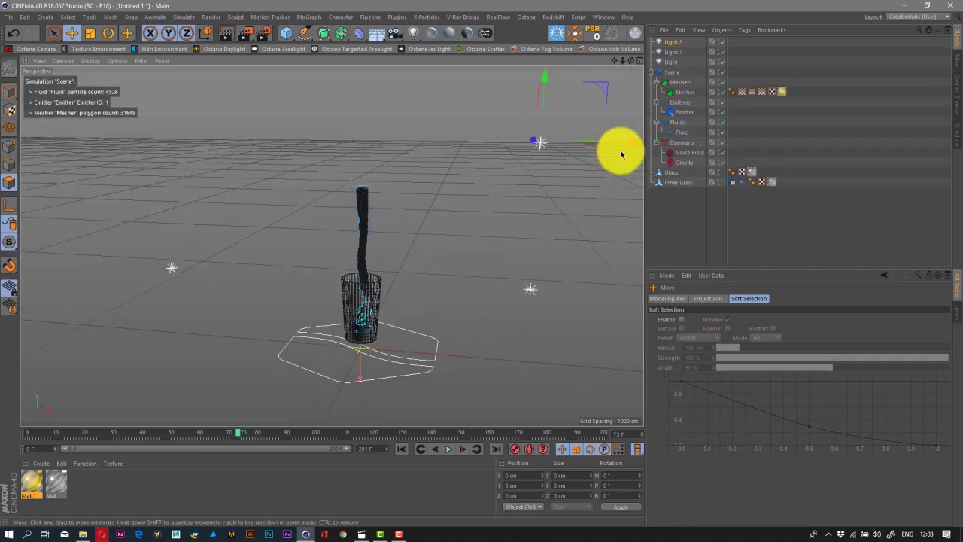
{"action": "left_click_drag", "start_coordinate": [630, 142], "coordinate": [425, 166]}
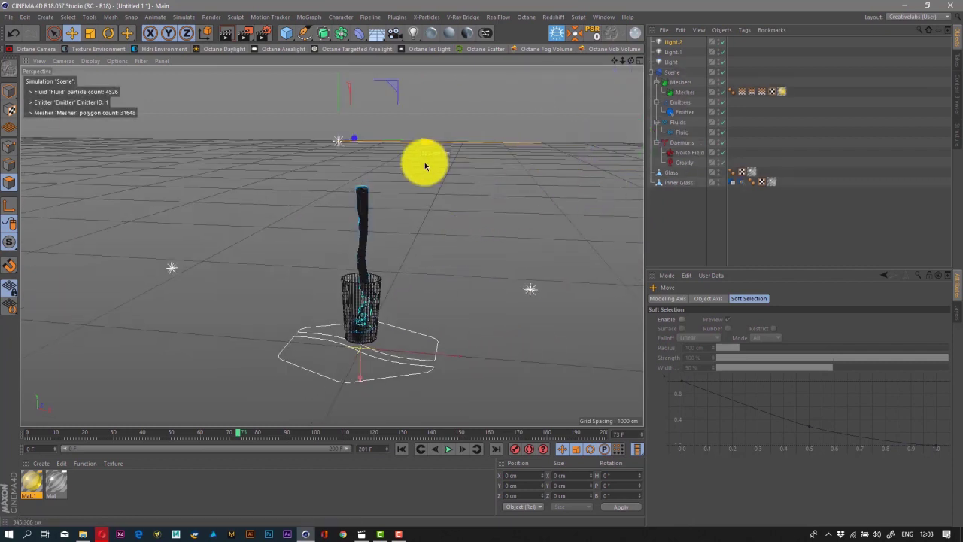
{"action": "scroll", "coordinate": [371, 346], "scroll_direction": "down", "scroll_amount": 3}
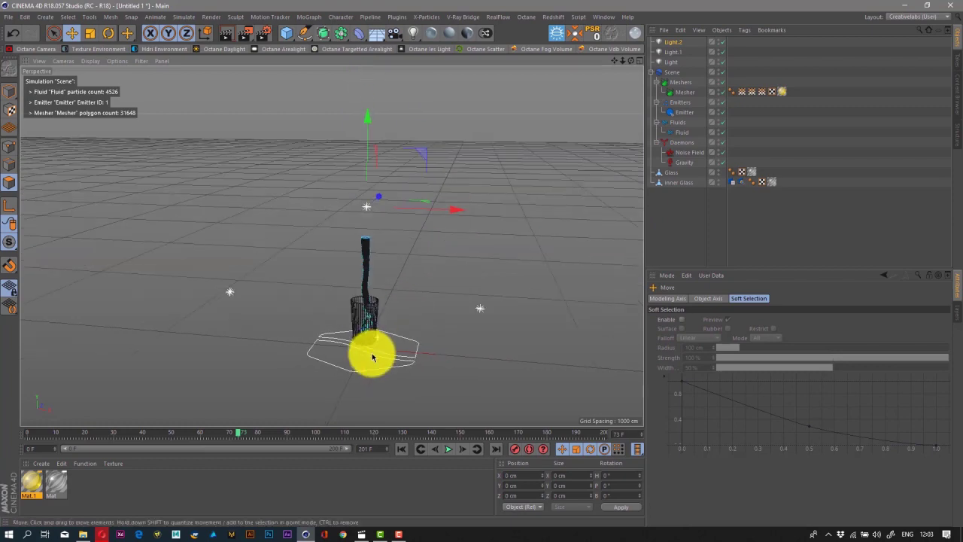
{"action": "left_click_drag", "start_coordinate": [369, 117], "coordinate": [375, 68]}
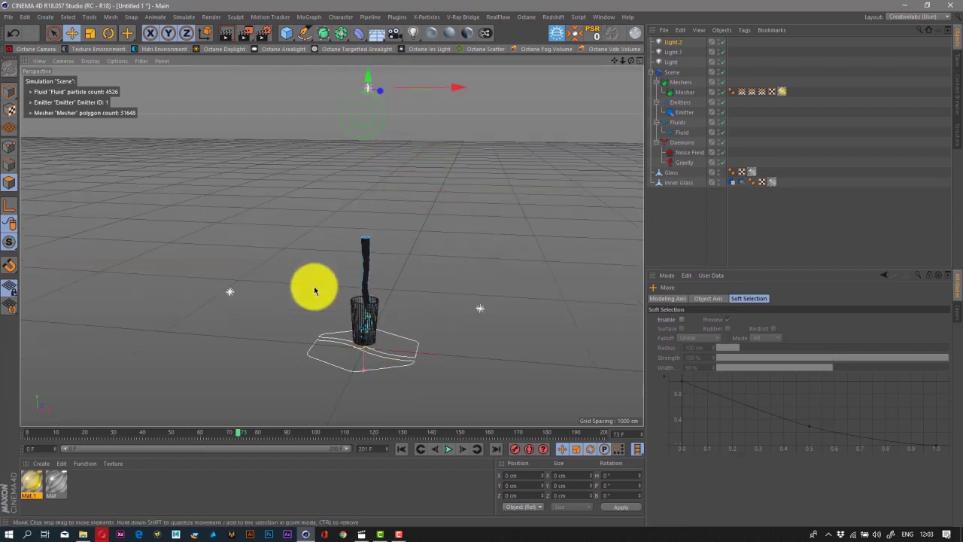
{"action": "scroll", "coordinate": [327, 311], "scroll_direction": "up", "scroll_amount": 4}
{"action": "scroll", "coordinate": [397, 365], "scroll_direction": "up", "scroll_amount": 4}
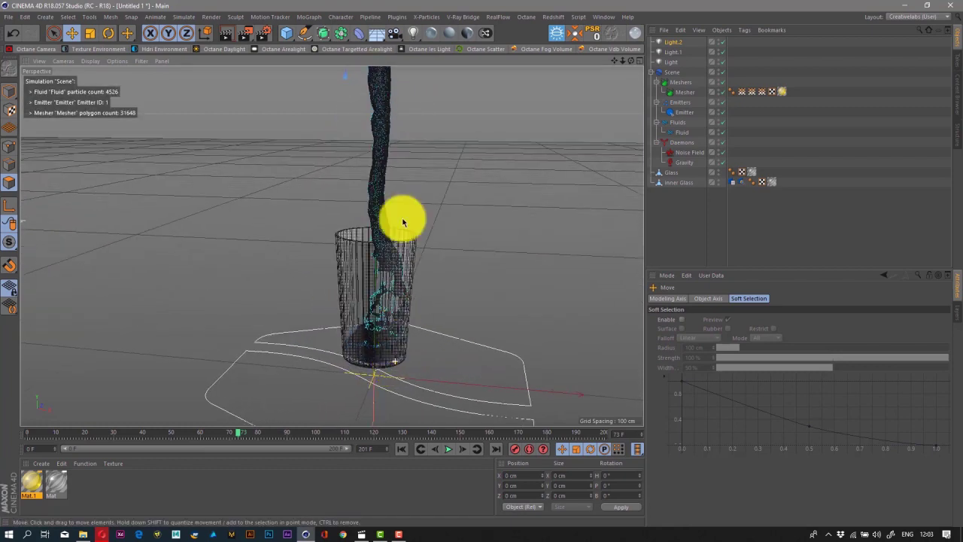
{"action": "left_click_drag", "start_coordinate": [375, 34], "coordinate": [395, 67]}
{"action": "left_click_drag", "start_coordinate": [628, 59], "coordinate": [608, 76]}
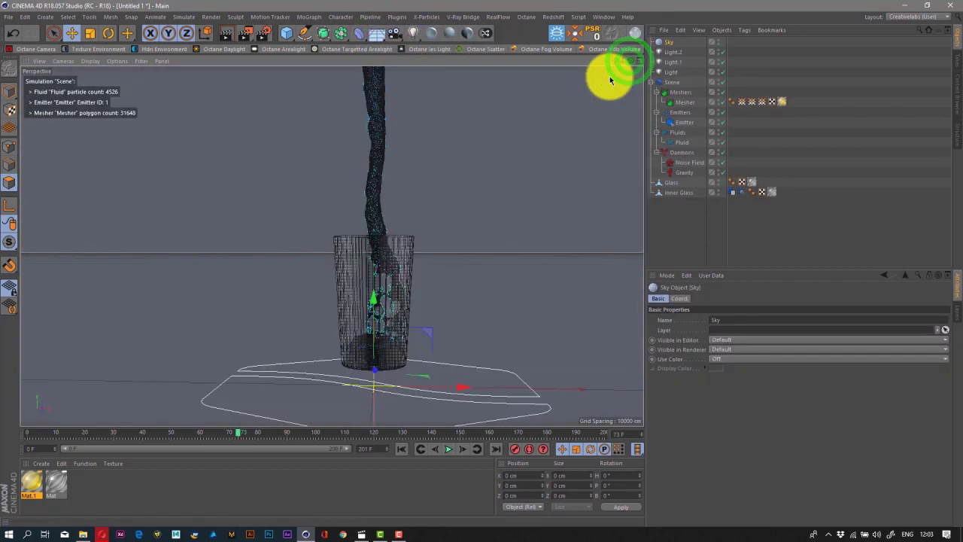
Render the lit scene with the sky, then replay the pour to about frame 80 (5456 particles)
{"action": "left_click", "coordinate": [229, 36]}
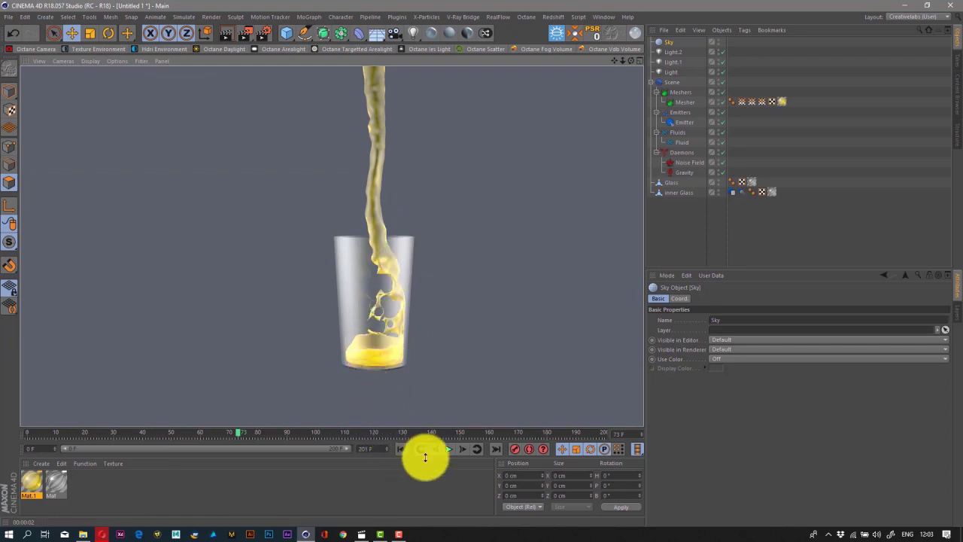
{"action": "left_click", "coordinate": [396, 449]}
{"action": "left_click", "coordinate": [448, 449]}
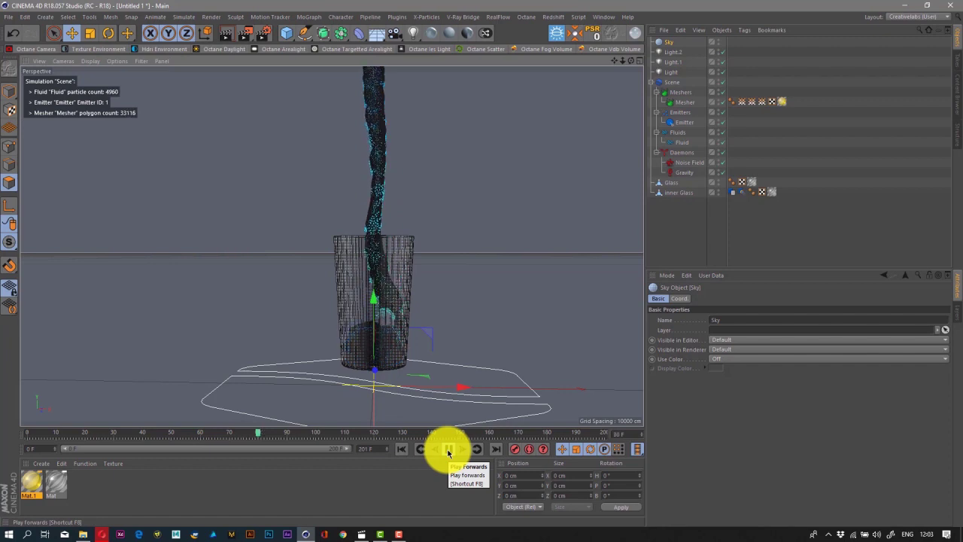
{"action": "left_click", "coordinate": [448, 450]}
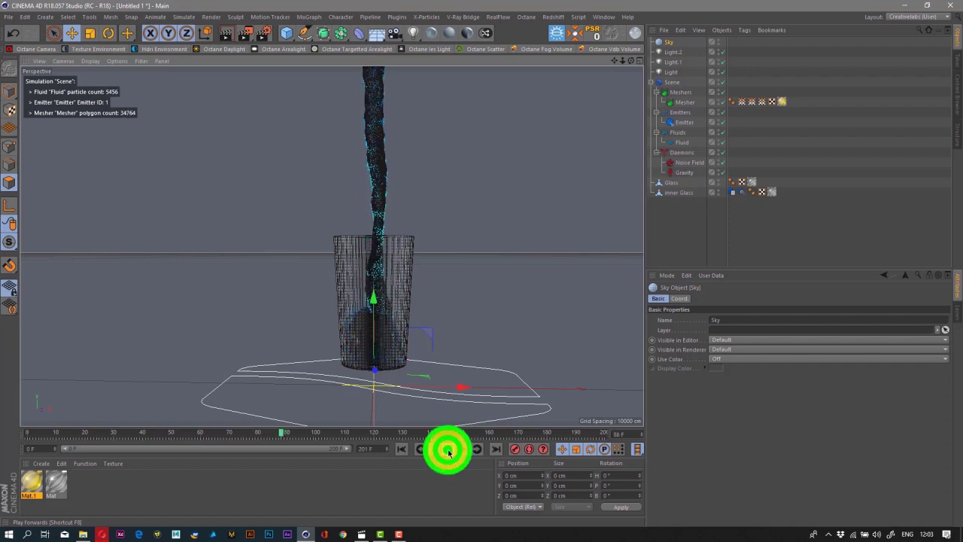
Orbit the camera to reframe the glass and render frame 80 showing the juice mid-pour
{"action": "left_click_drag", "start_coordinate": [629, 58], "coordinate": [482, 263]}
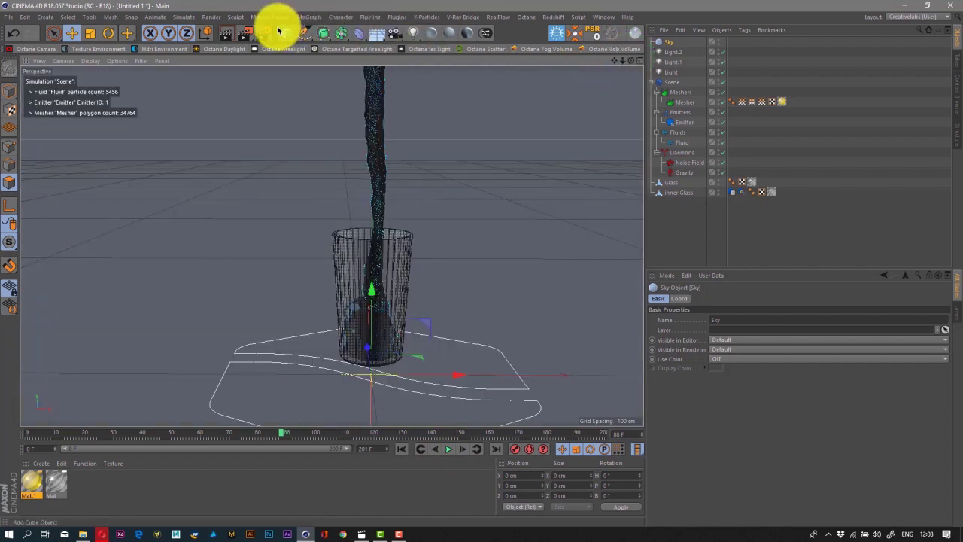
{"action": "left_click", "coordinate": [223, 33]}
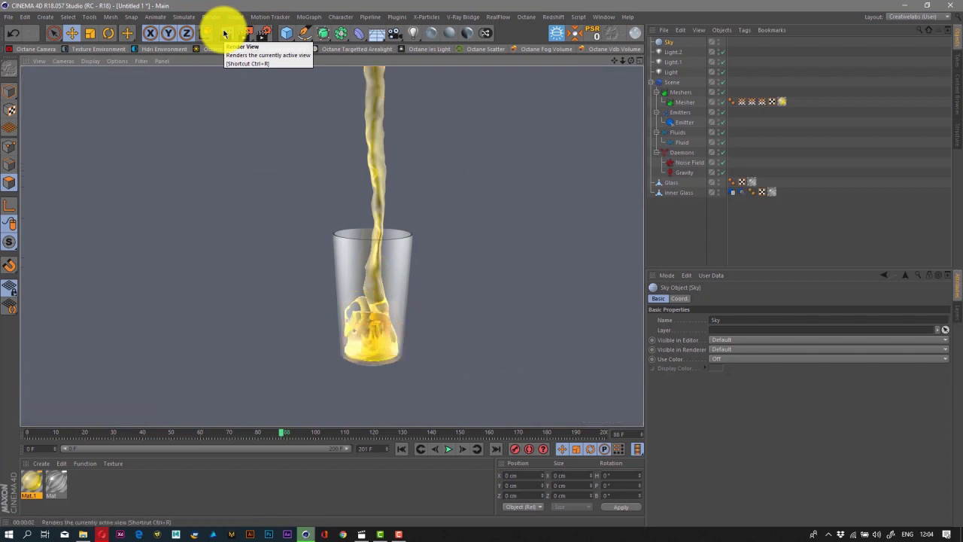